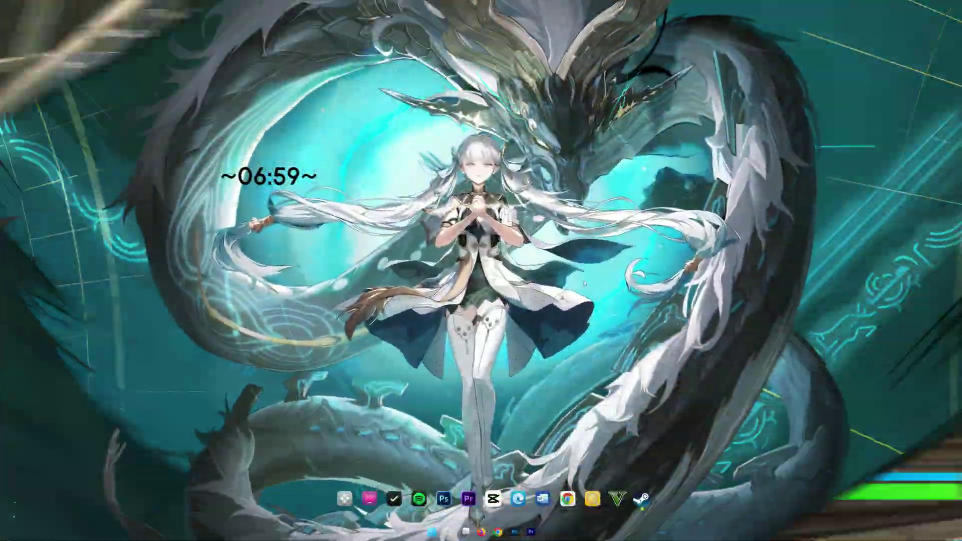
- Open the Epic Games Launcher and go to the second page of the game library
left_click(870, 532)
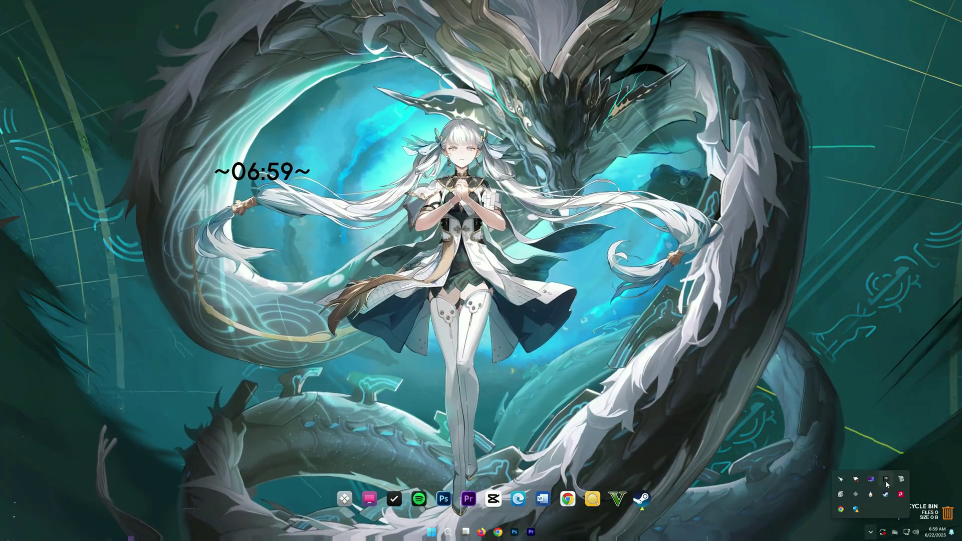
left_click(885, 480)
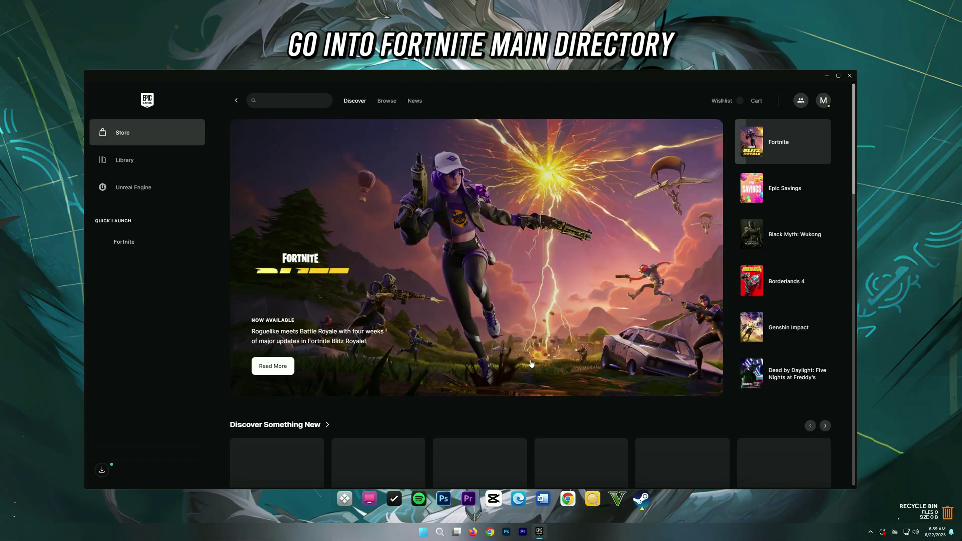
left_click(128, 160)
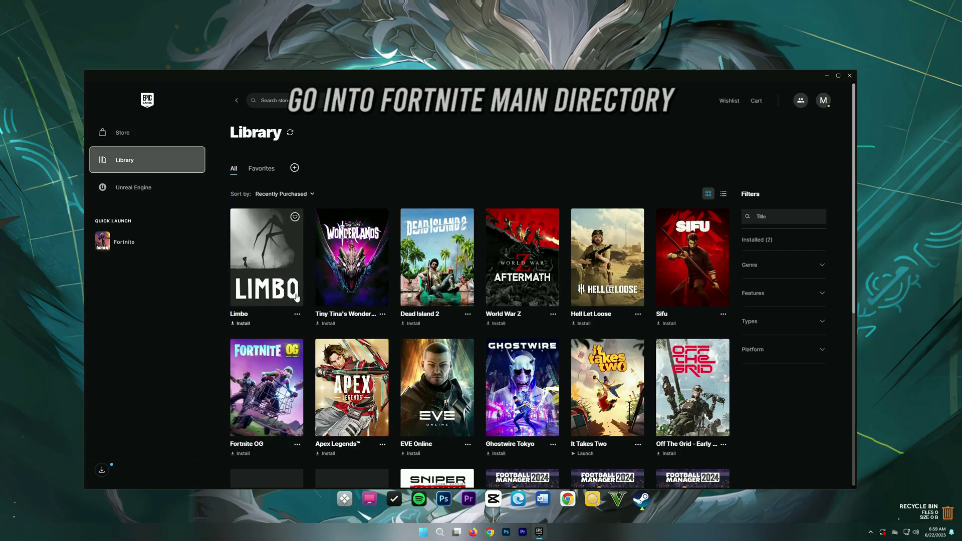
scroll(295, 297, "down", 6)
left_click(489, 458)
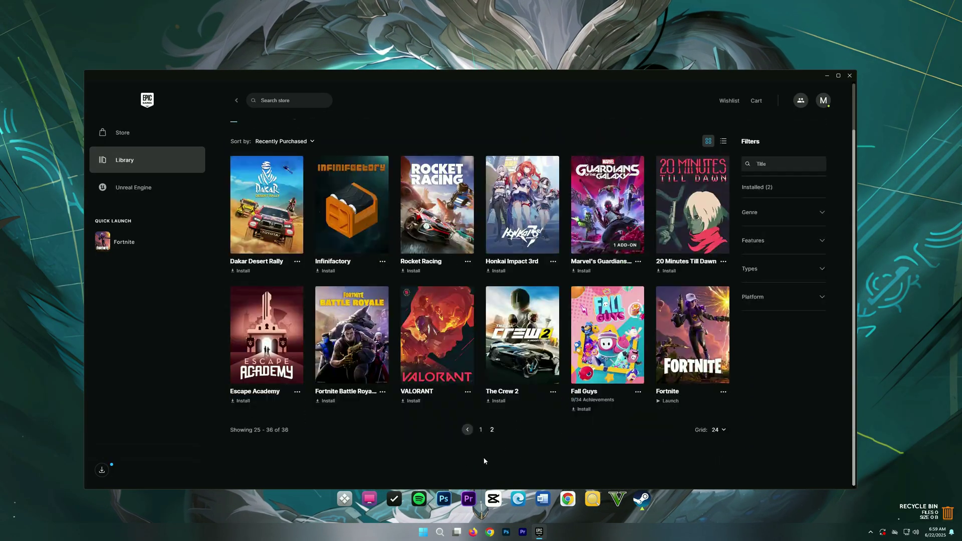
- Open Fortnite's installation folder from its management options in the library
left_click(722, 446)
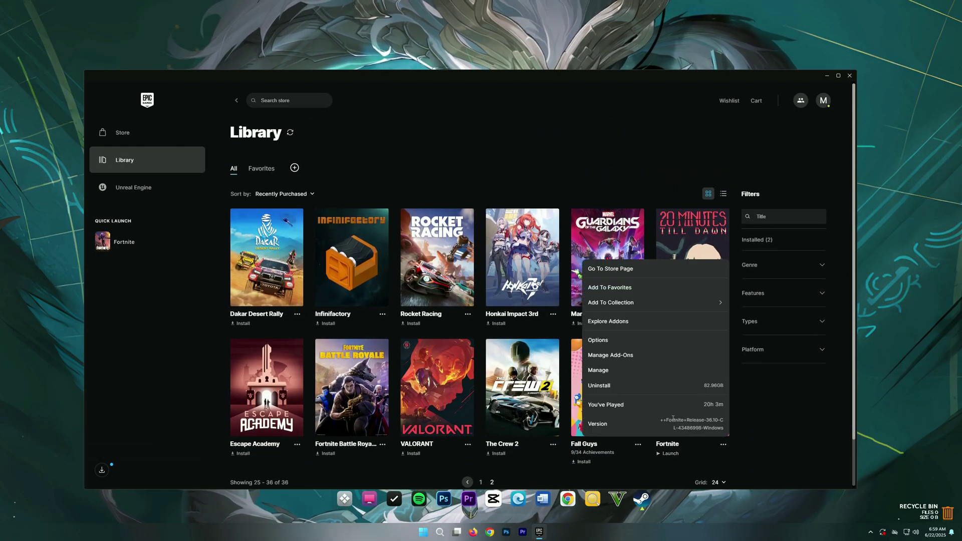
left_click(601, 370)
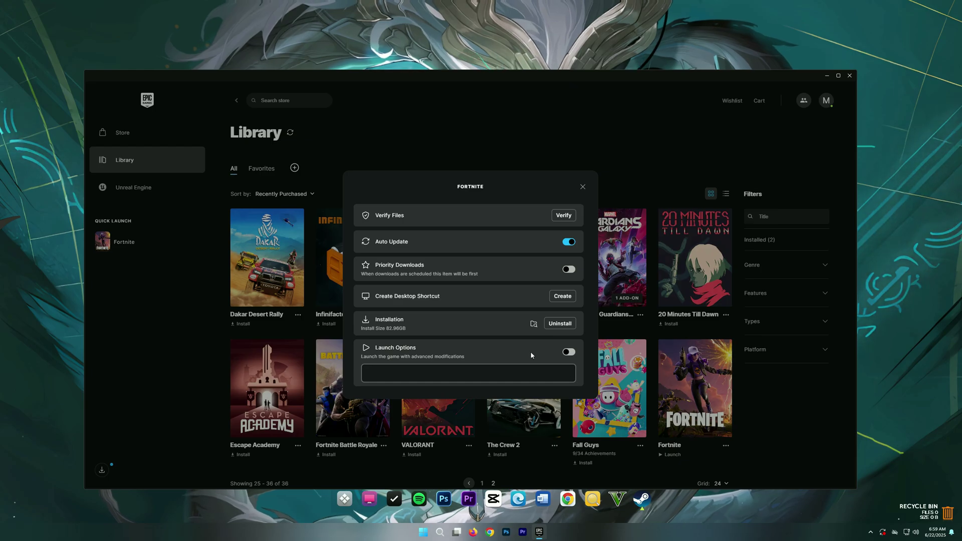
left_click(533, 324)
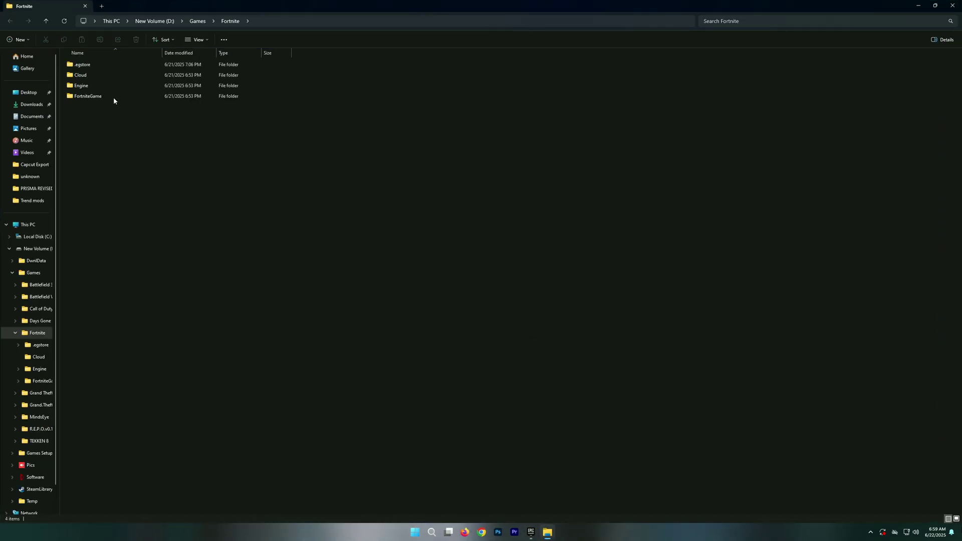
- Go to FortniteGame > Binaries > Win64 and locate the Fortnite application files
double_click(113, 97)
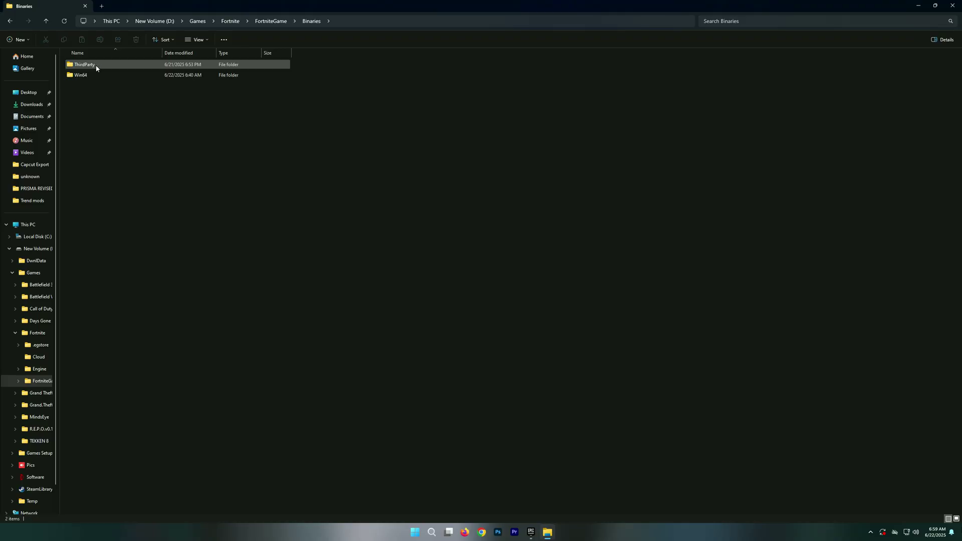
double_click(89, 75)
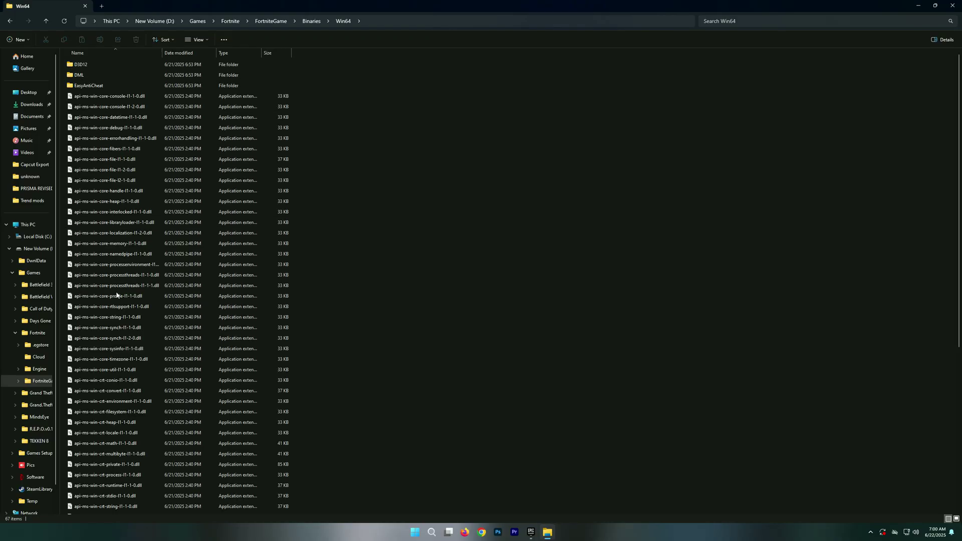
scroll(119, 300, "down", 5)
scroll(119, 301, "down", 4)
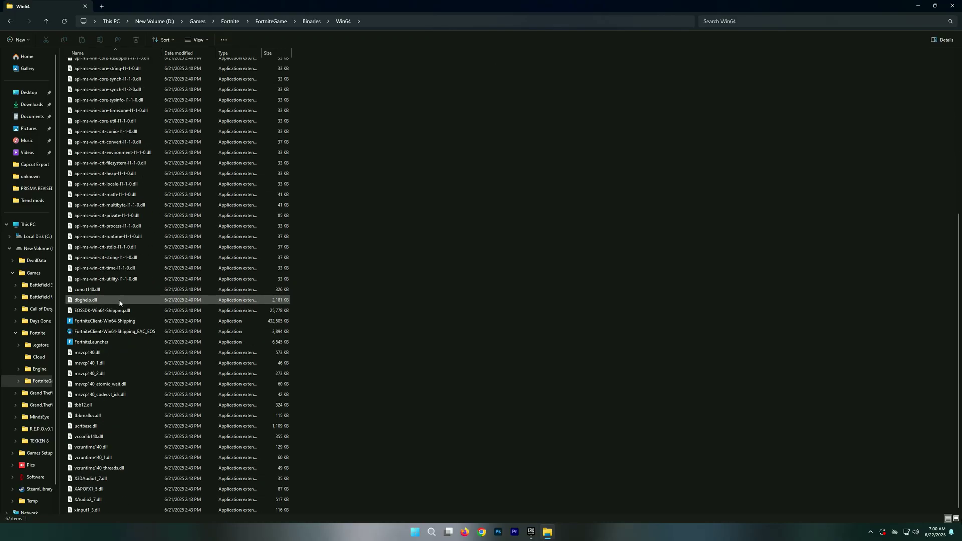
- For FortniteClient-Win64-Shipping, disable fullscreen optimizations and override high DPI scaling with Application, applying the compatibility settings
right_click(119, 324)
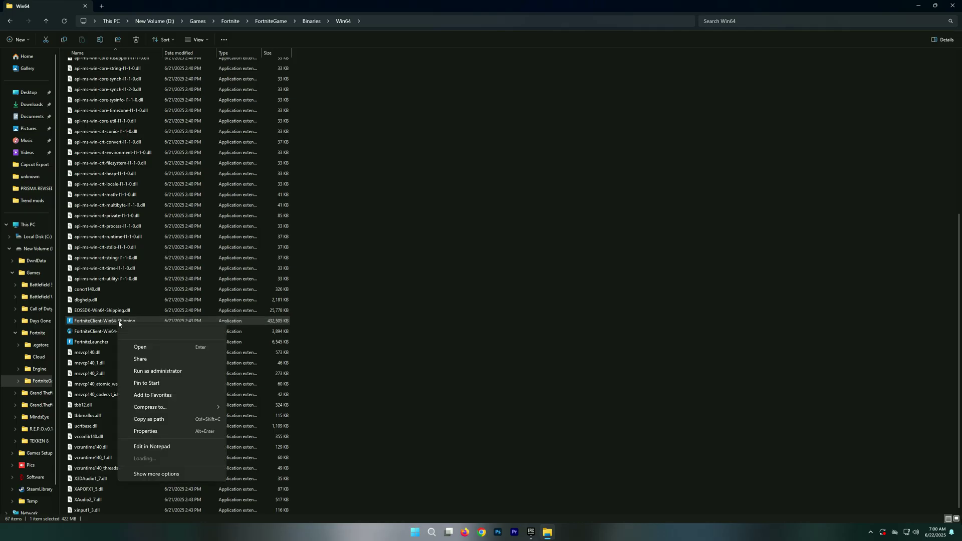
left_click(151, 432)
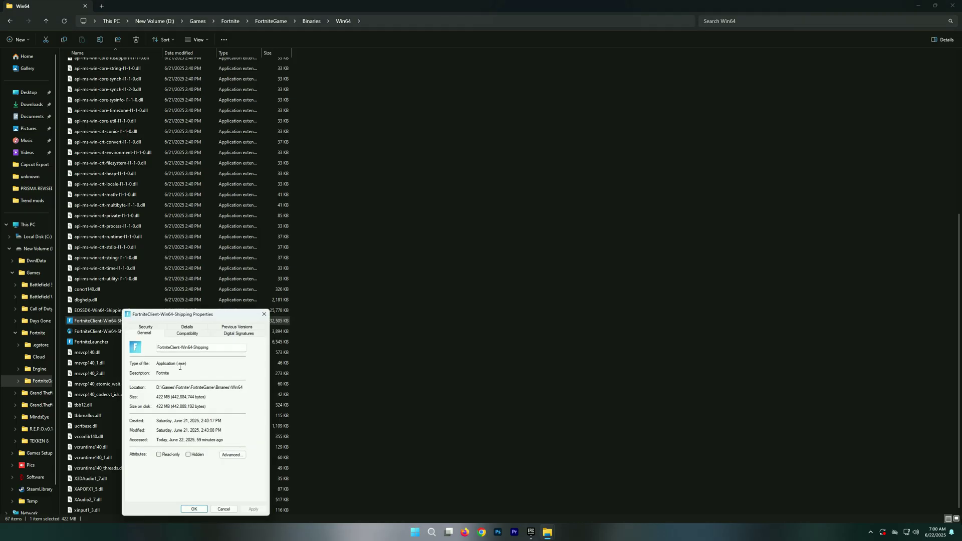
left_click_drag(173, 313, 381, 188)
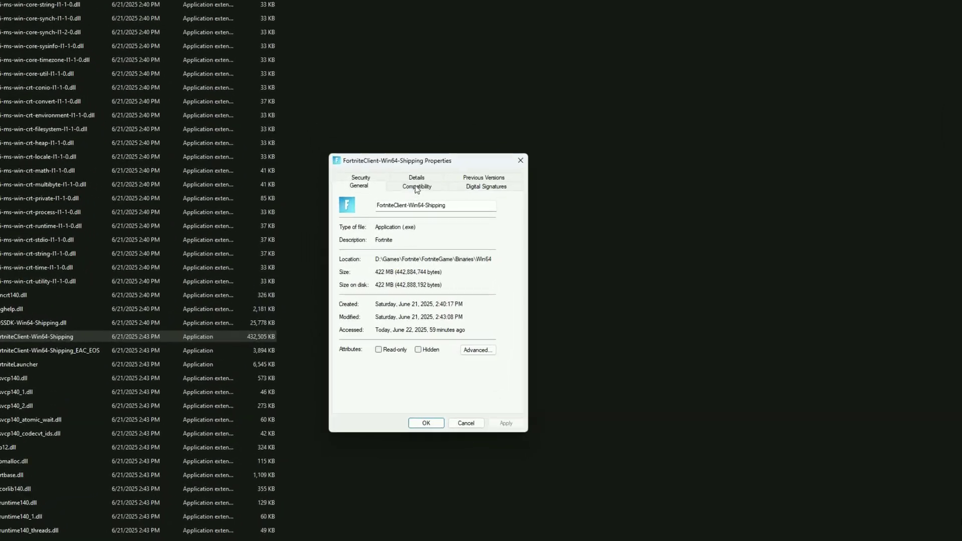
left_click(396, 206)
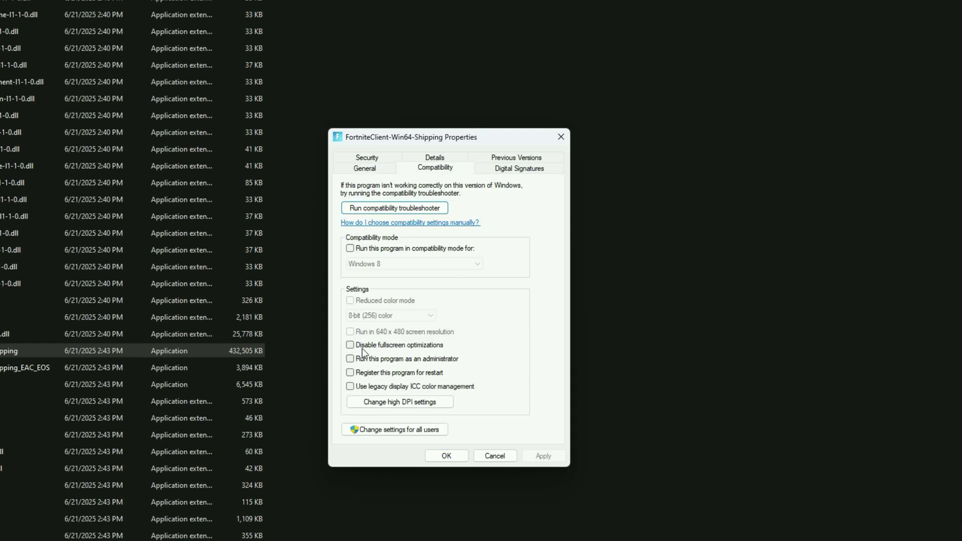
left_click(397, 408)
left_click(441, 386)
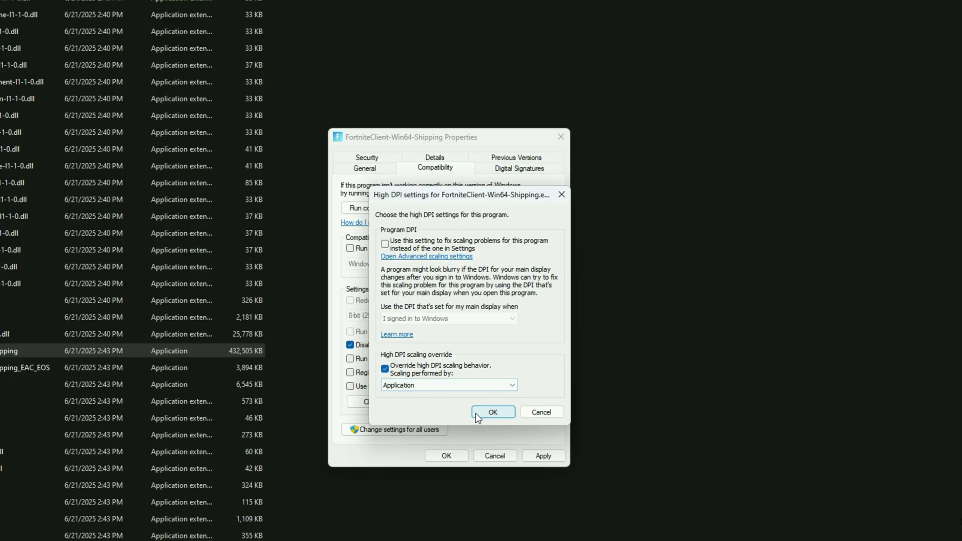
left_click(491, 413)
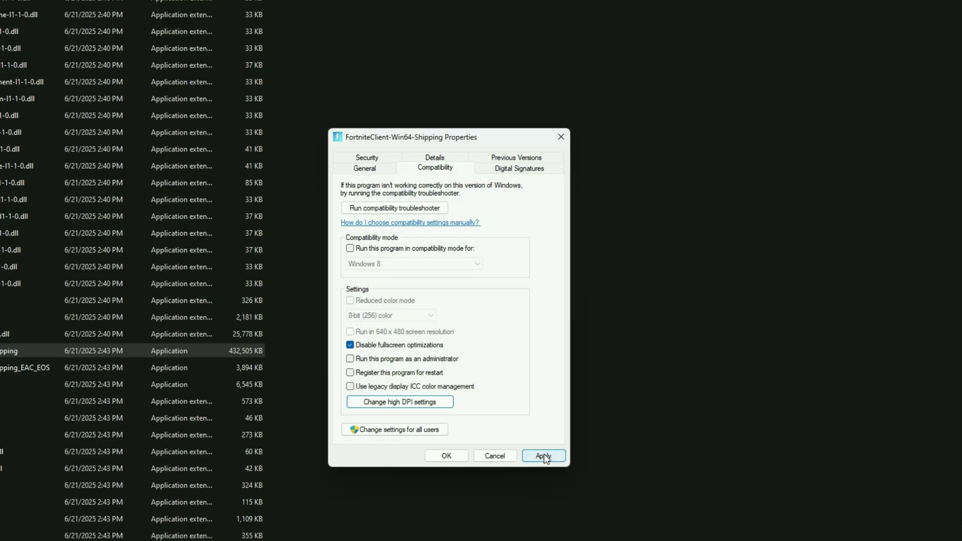
left_click(453, 456)
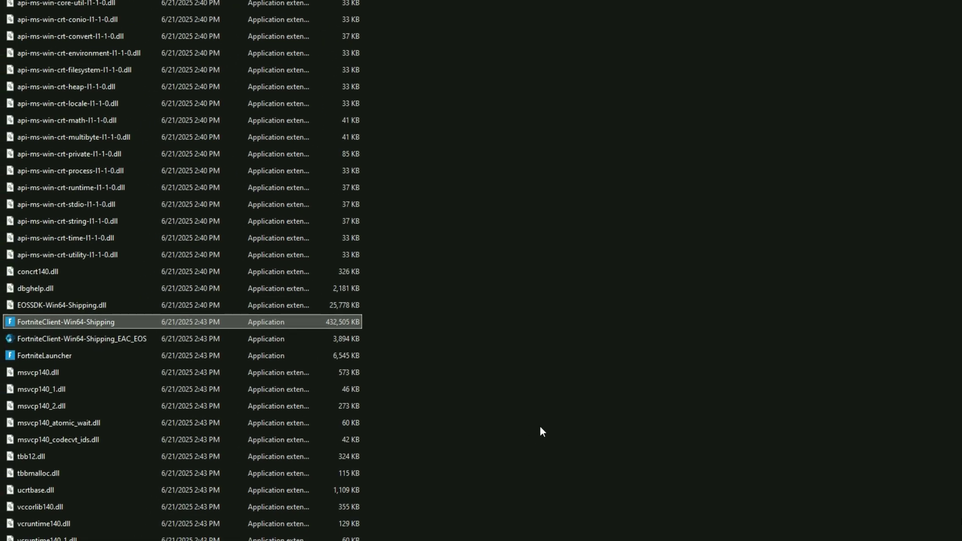
- For FortniteLauncher, disable fullscreen optimizations and override high DPI scaling with Application, applying the compatibility settings
left_click(218, 326)
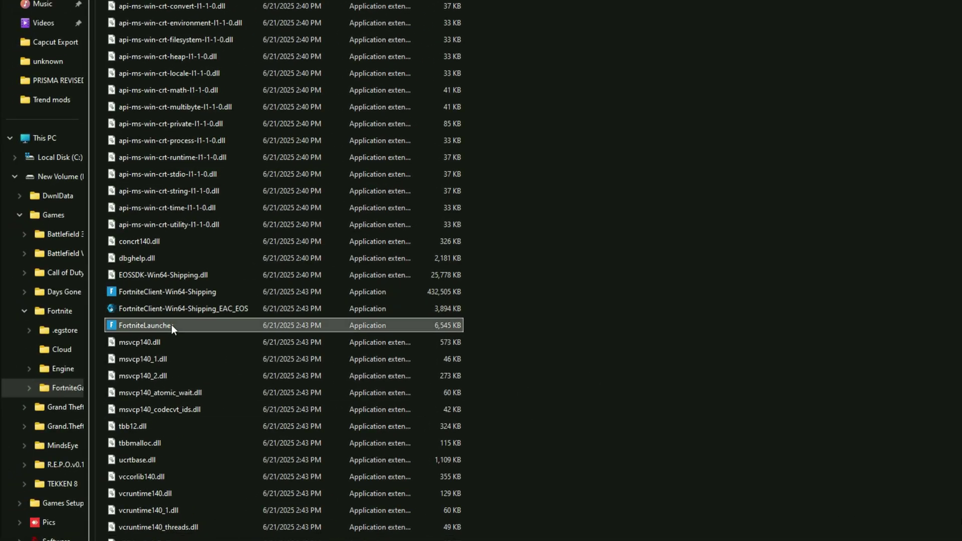
right_click(176, 324)
left_click(218, 244)
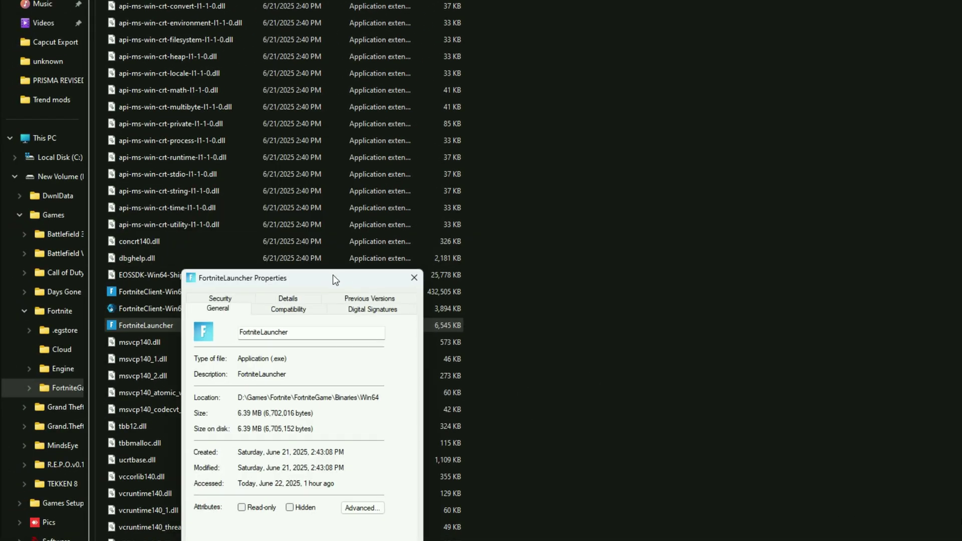
left_click(473, 163)
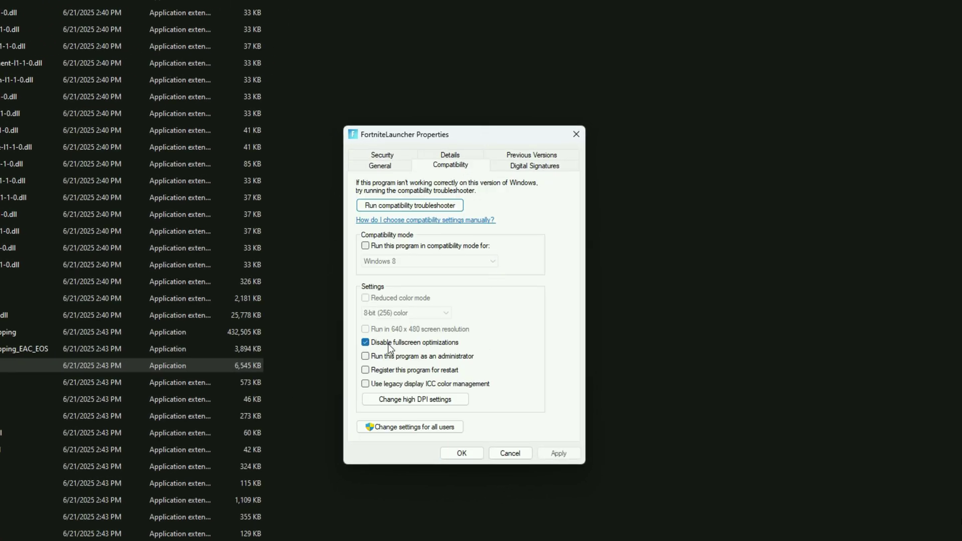
left_click(423, 401)
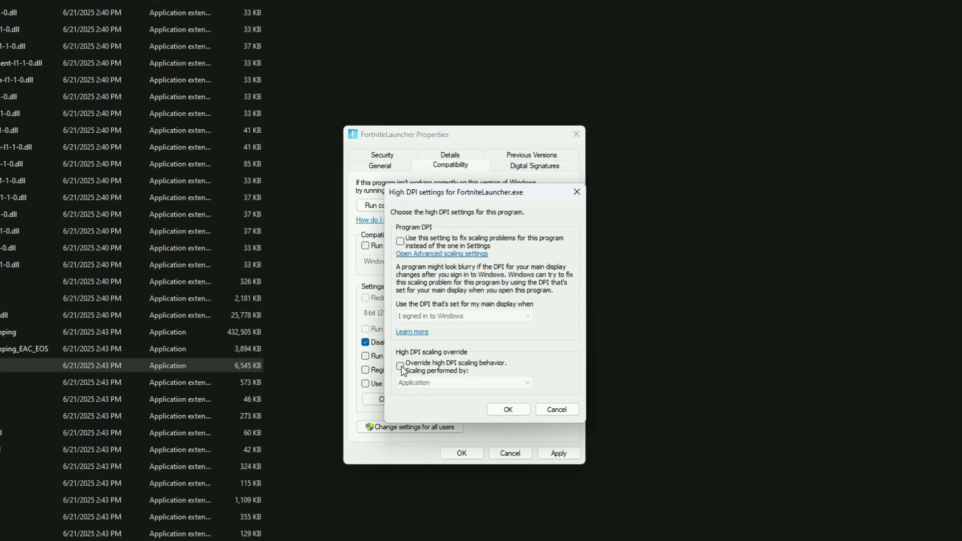
left_click(405, 393)
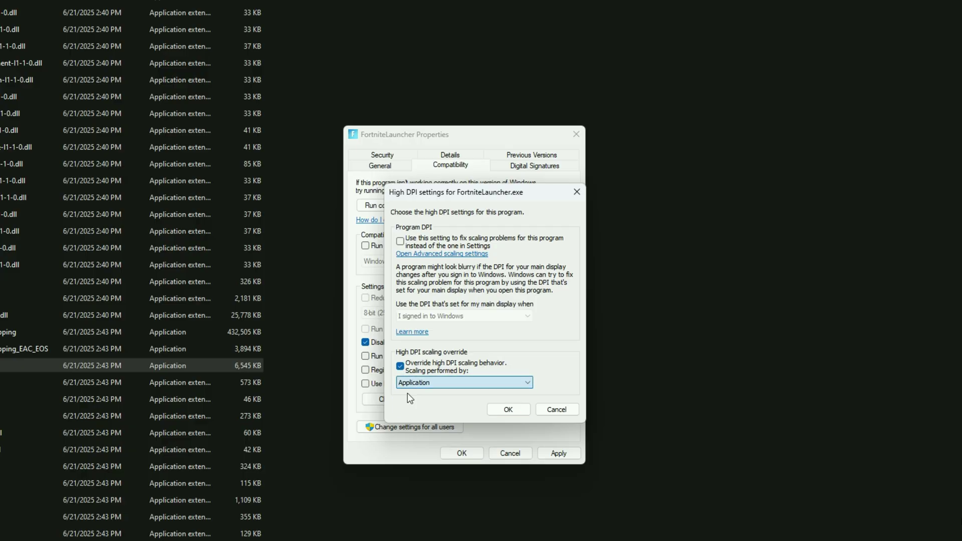
left_click(508, 410)
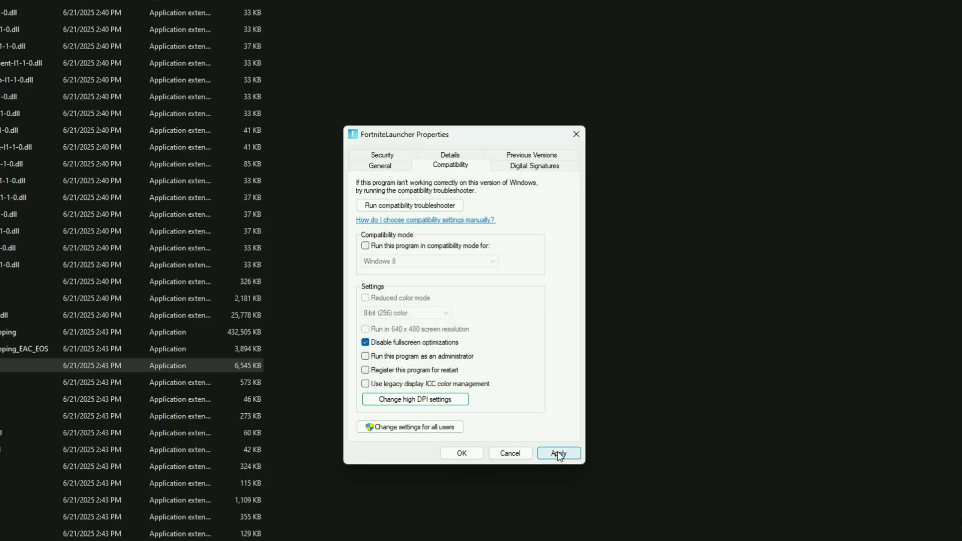
left_click(462, 452)
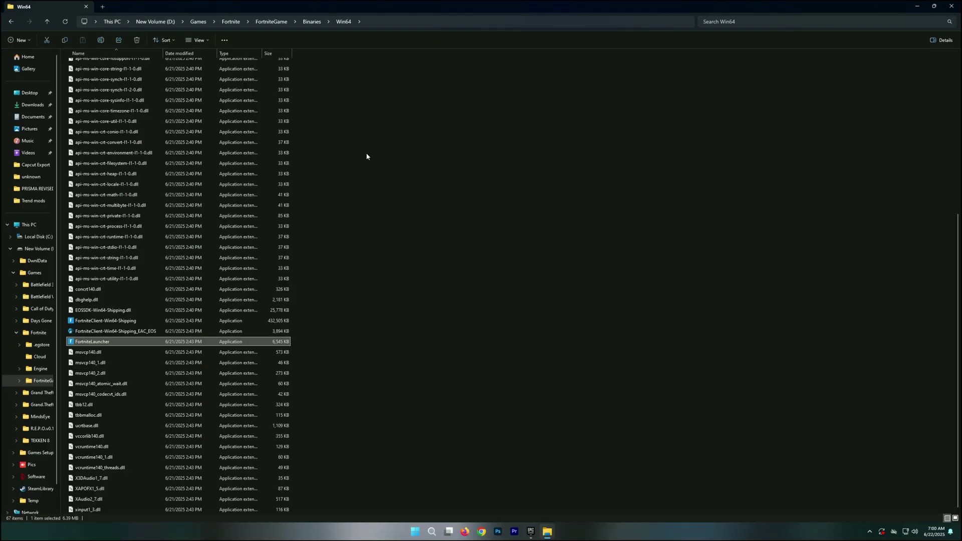
- Copy the full path of Fortnite's Win64 folder
left_click(375, 22)
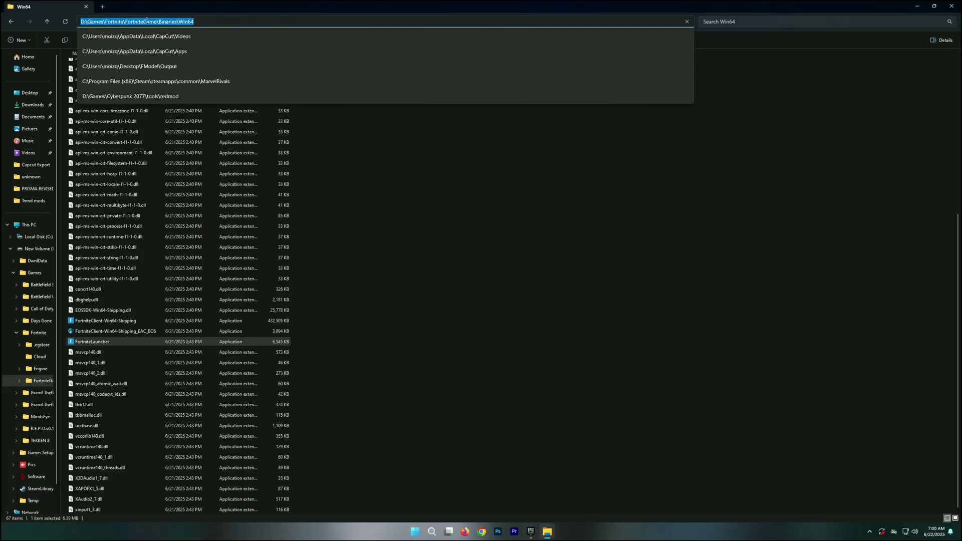
left_click_drag(212, 22, 145, 22)
right_click(103, 23)
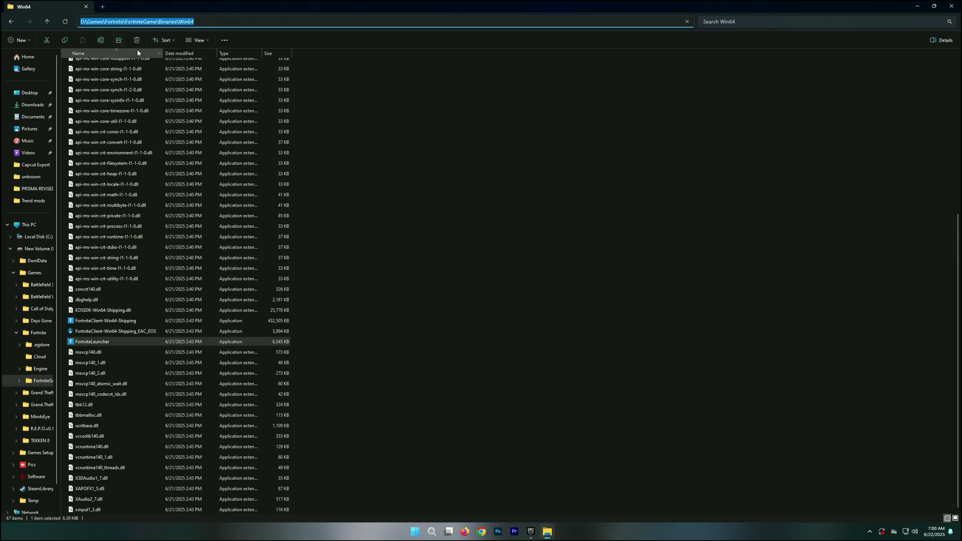
- Close the Win64 folder window, Fortnite's management dialog and the Epic Games Launcher
left_click(950, 5)
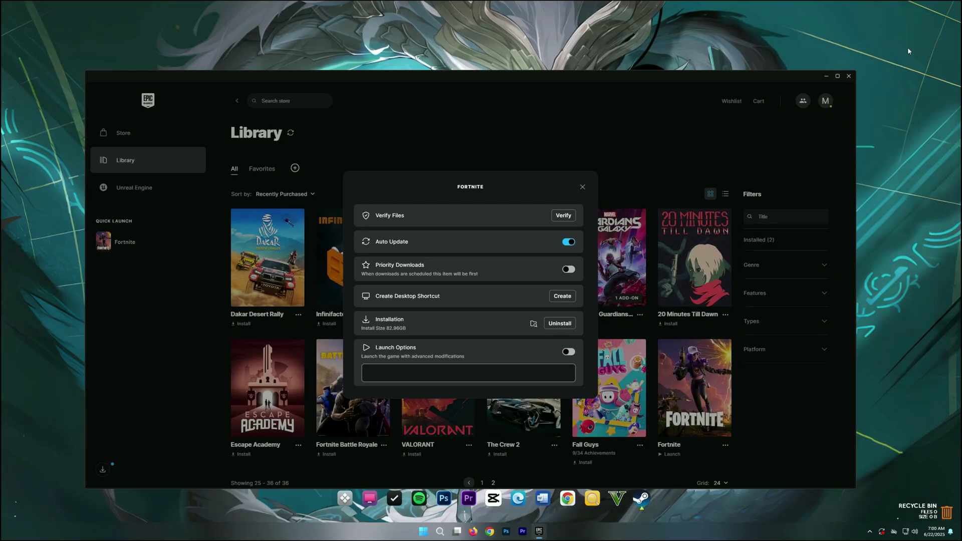
left_click(581, 188)
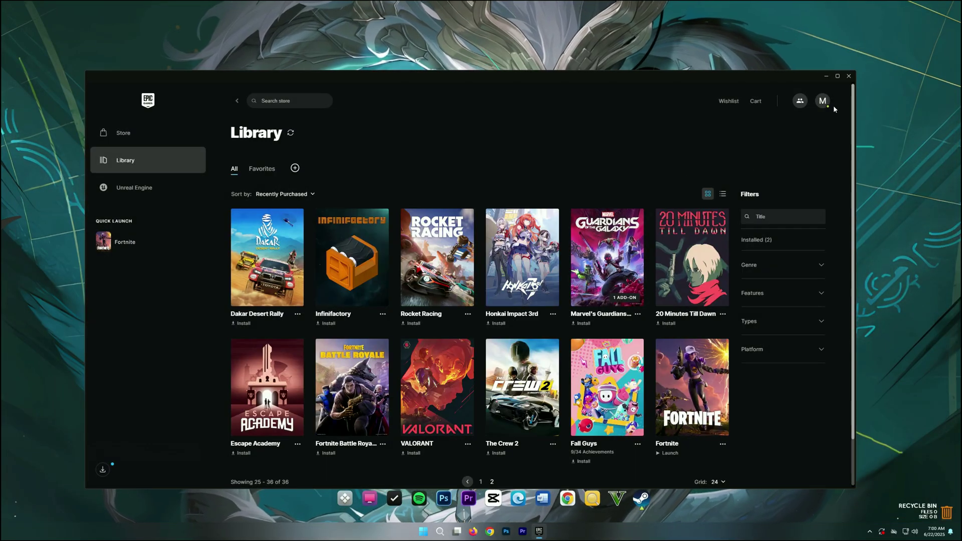
left_click(847, 77)
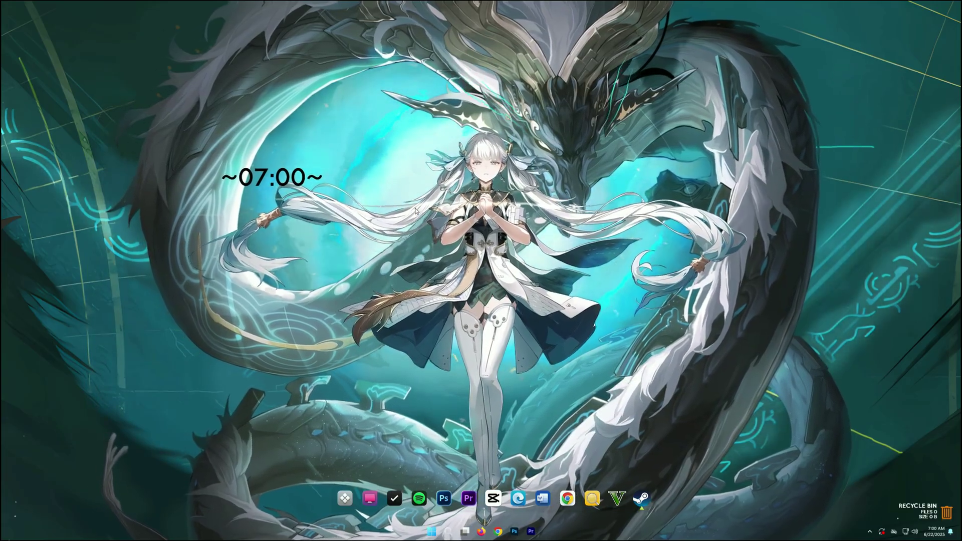
- Open Windows Settings from the desktop and go to the Game Mode page under Gaming
right_click(422, 208)
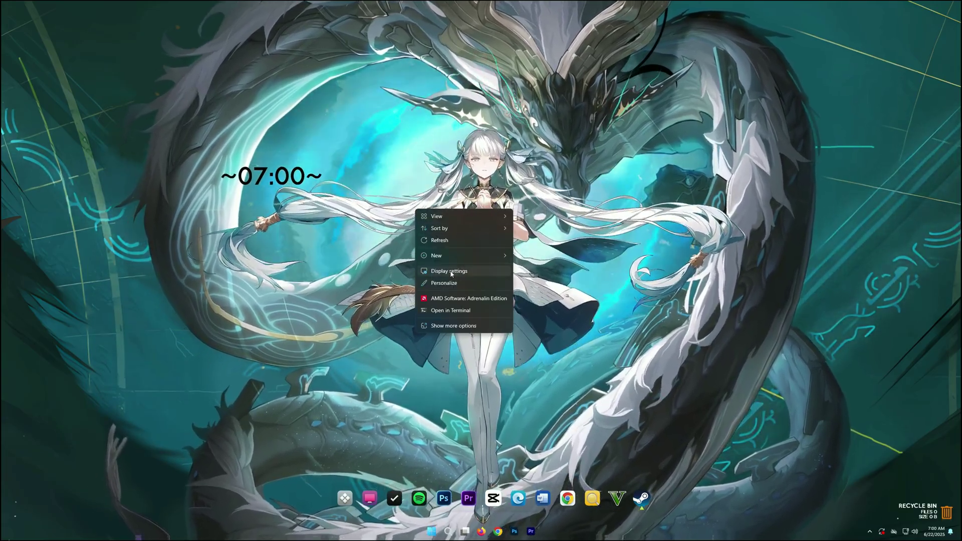
left_click(450, 272)
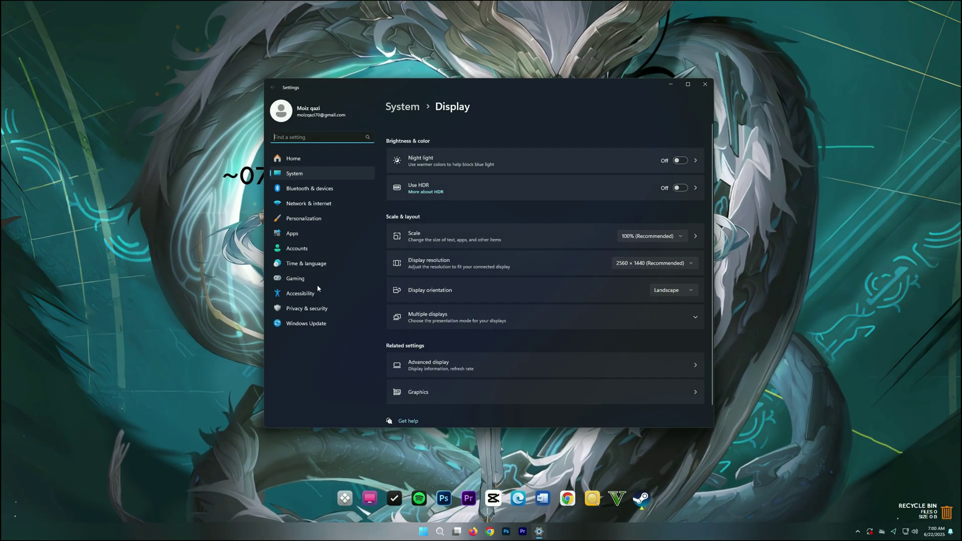
left_click(302, 280)
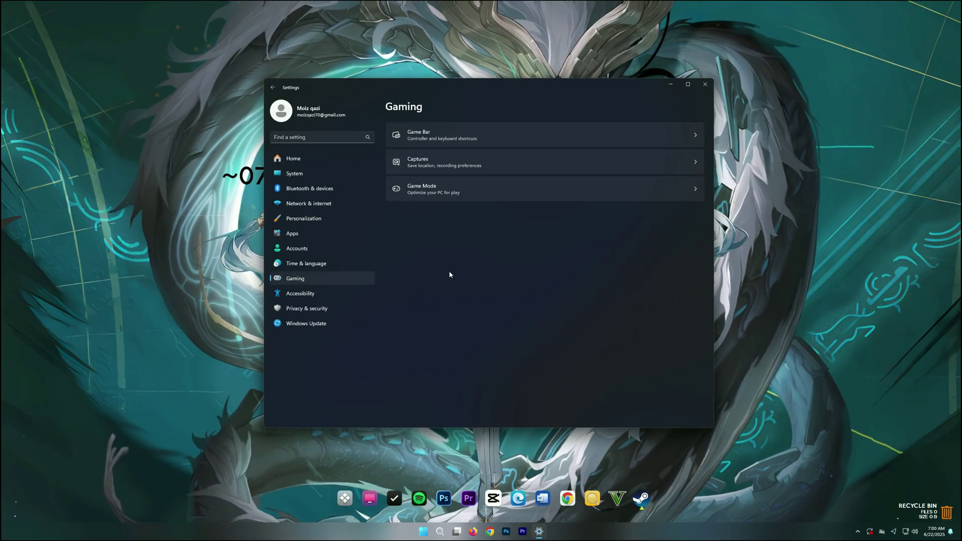
left_click(501, 199)
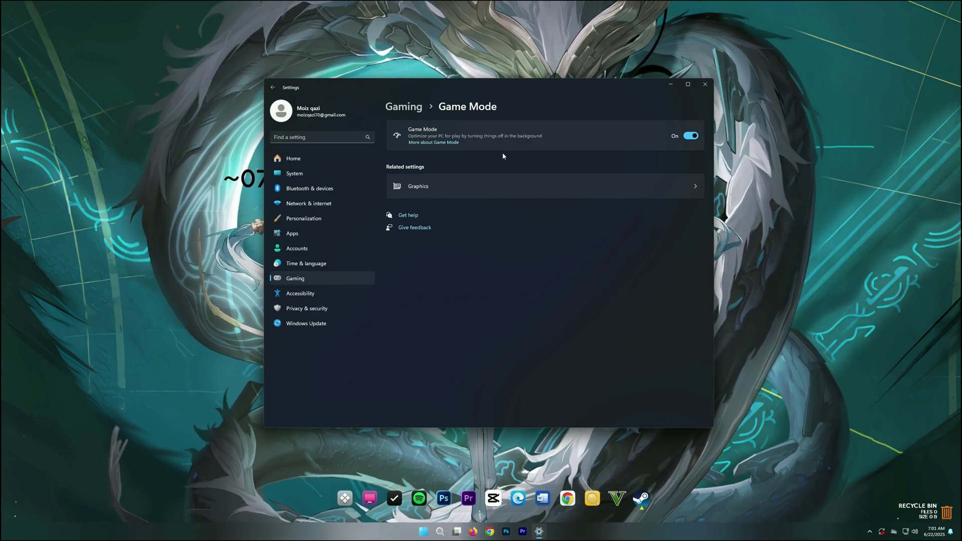
- Go to the Graphics settings, start adding a desktop app and browse to the copied Fortnite Win64 folder path
left_click(437, 186)
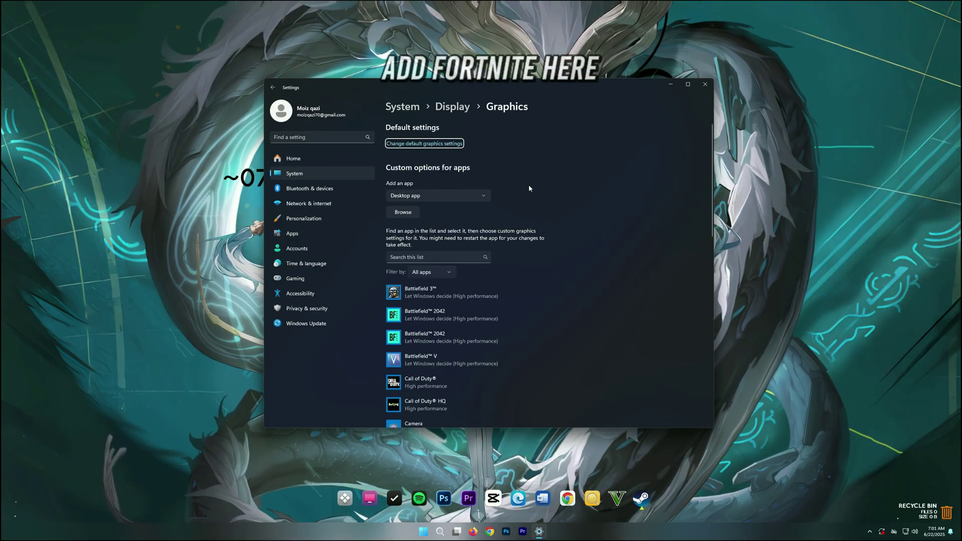
left_click(401, 213)
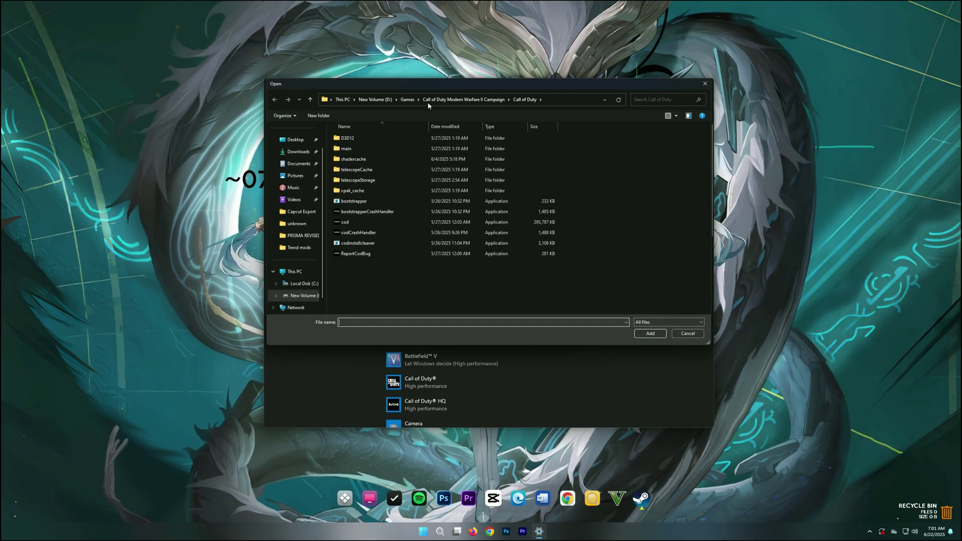
left_click(548, 102)
right_click(551, 102)
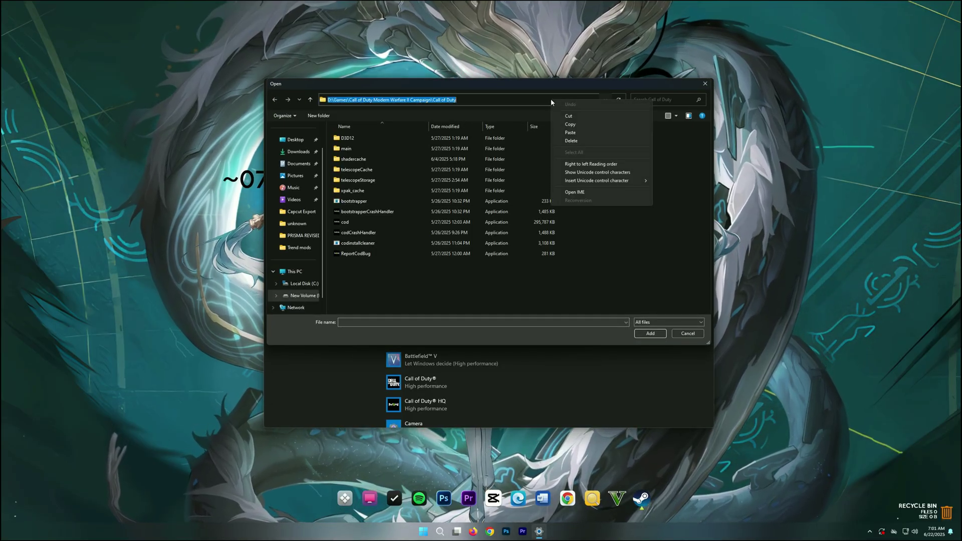
left_click(570, 133)
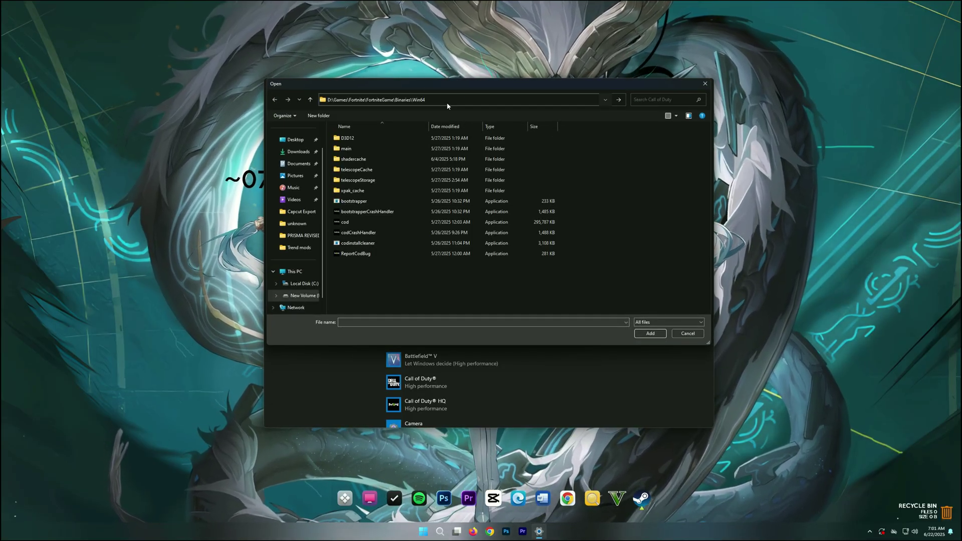
key("Return")
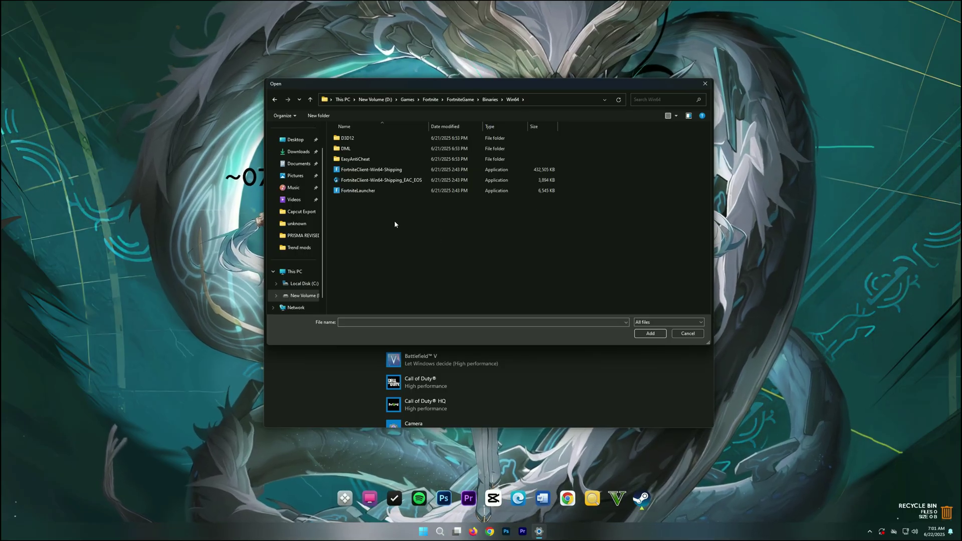
- Add FortniteClient-Win64-Shipping to the custom graphics options and save its graphics preference as High performance
left_click(376, 170)
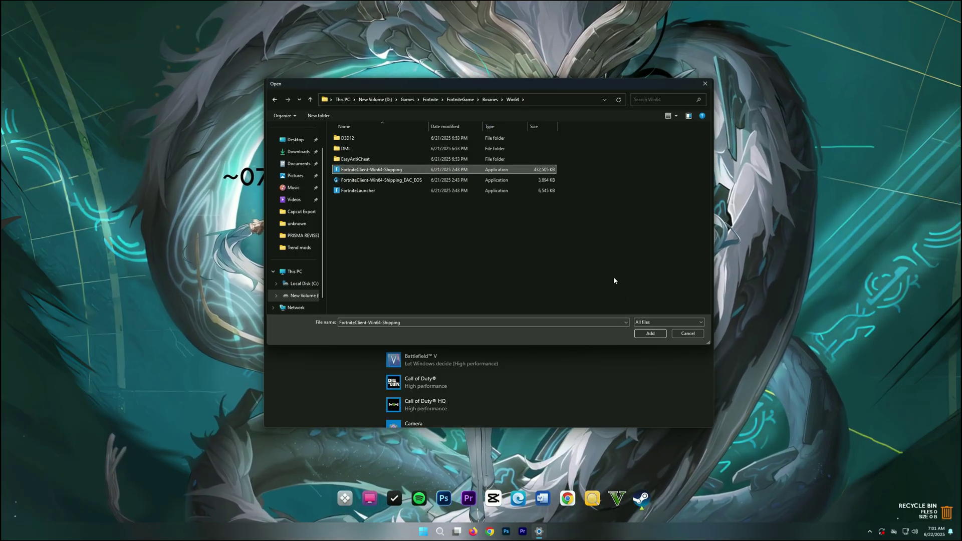
left_click(650, 333)
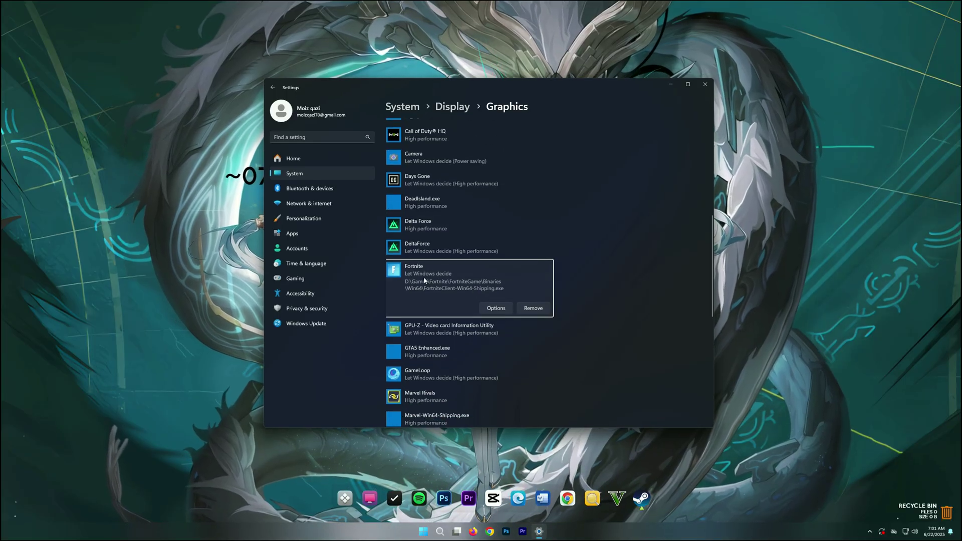
left_click(495, 308)
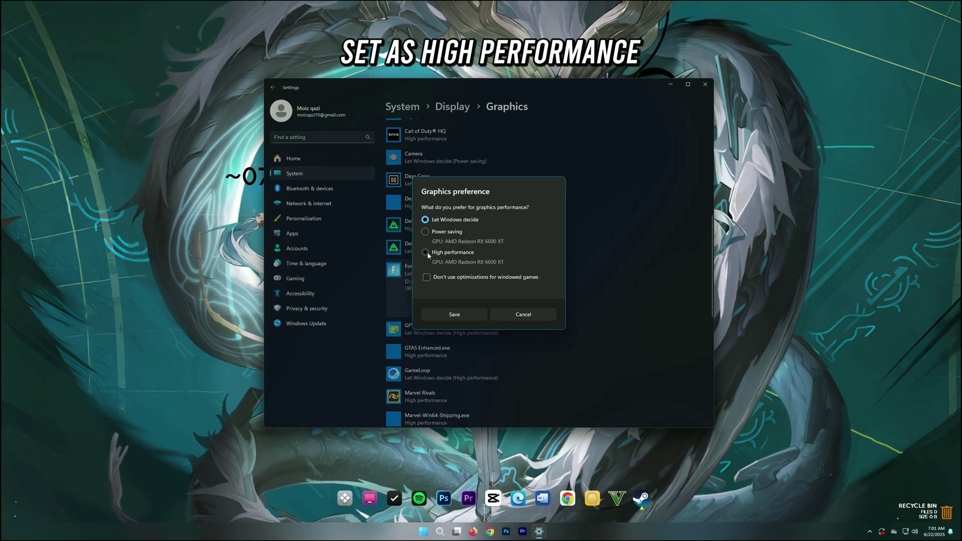
left_click(464, 313)
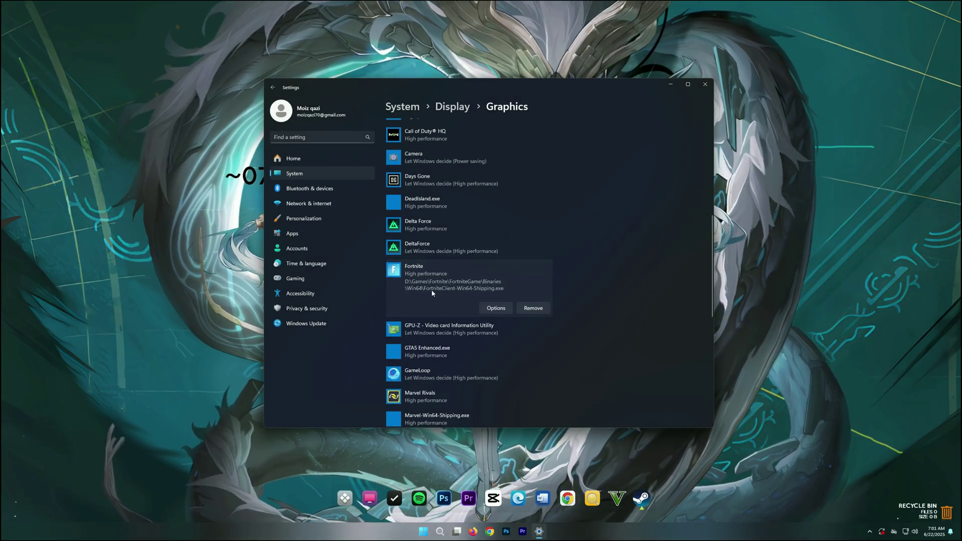
- Check the Optimizations for windowed games option in the default graphics settings, and close Settings
scroll(437, 296, "up", 5)
scroll(435, 297, "up", 2)
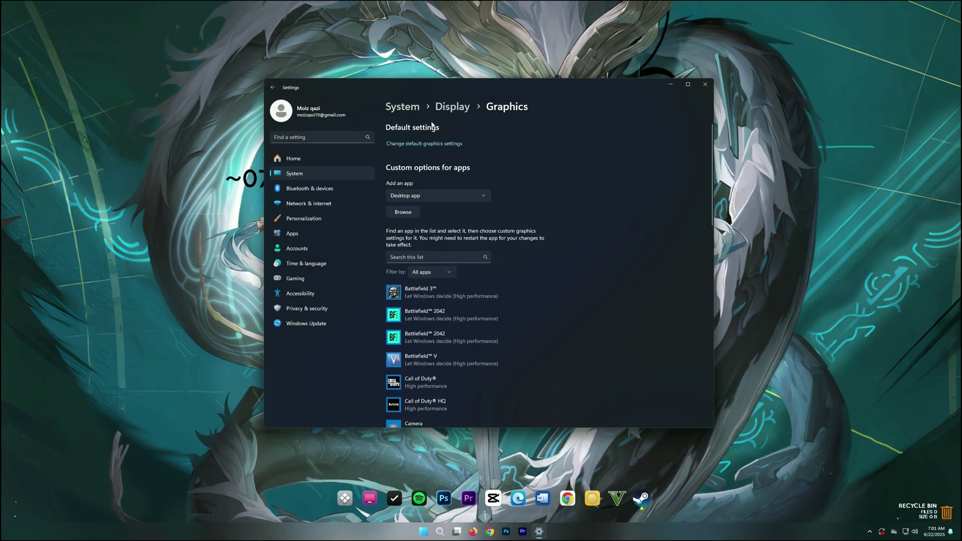
left_click(420, 144)
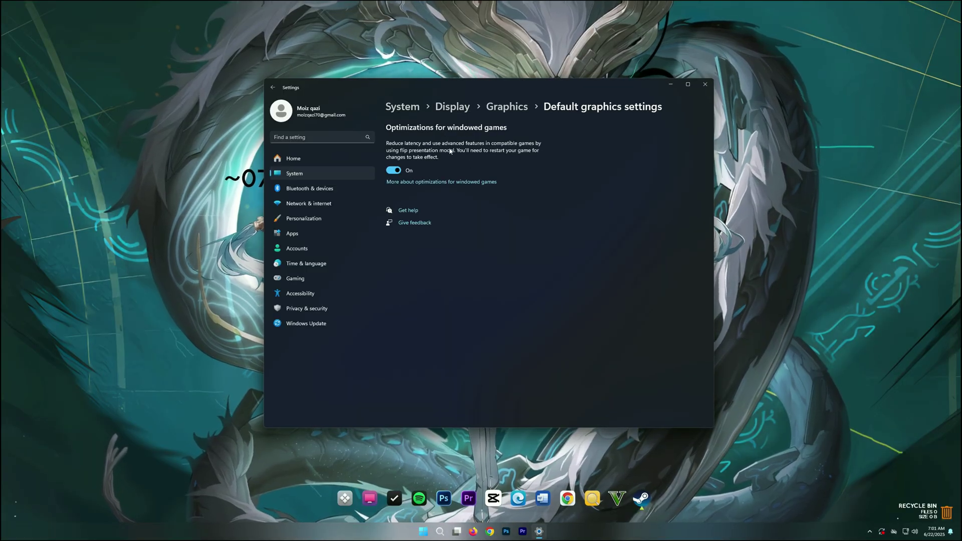
key("alt+F4")
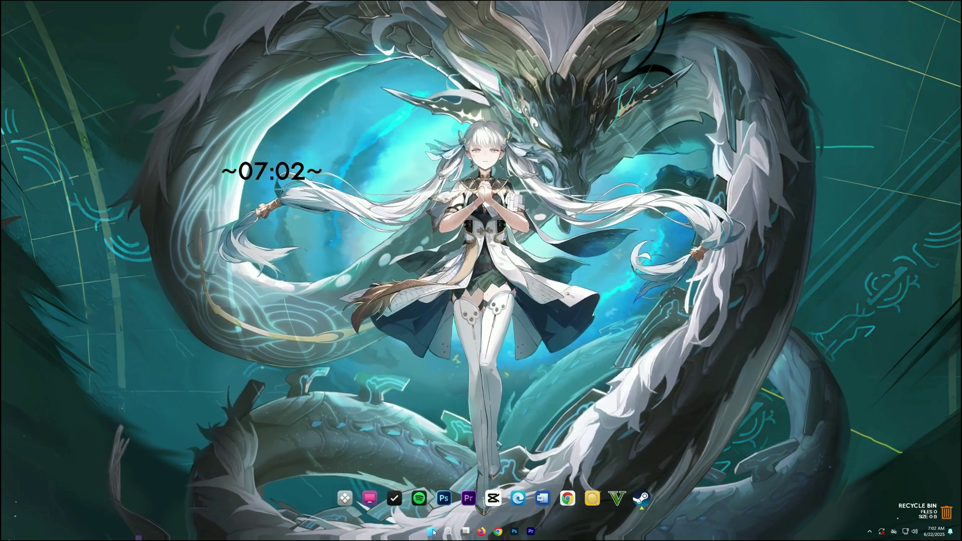
- Search Windows for "advance system settings", open View advanced system settings and move the System Properties window to the middle of the screen
key("super")
left_click(444, 264)
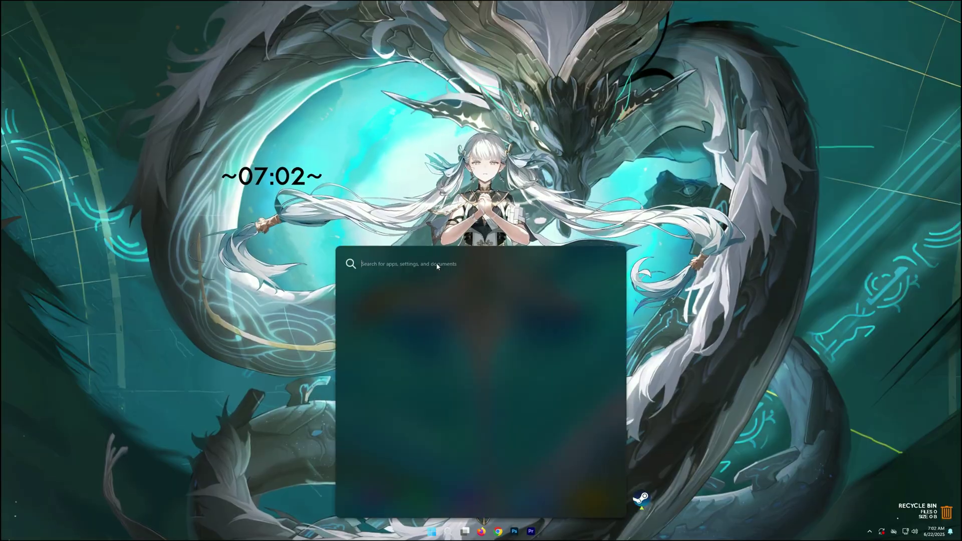
type("advance")
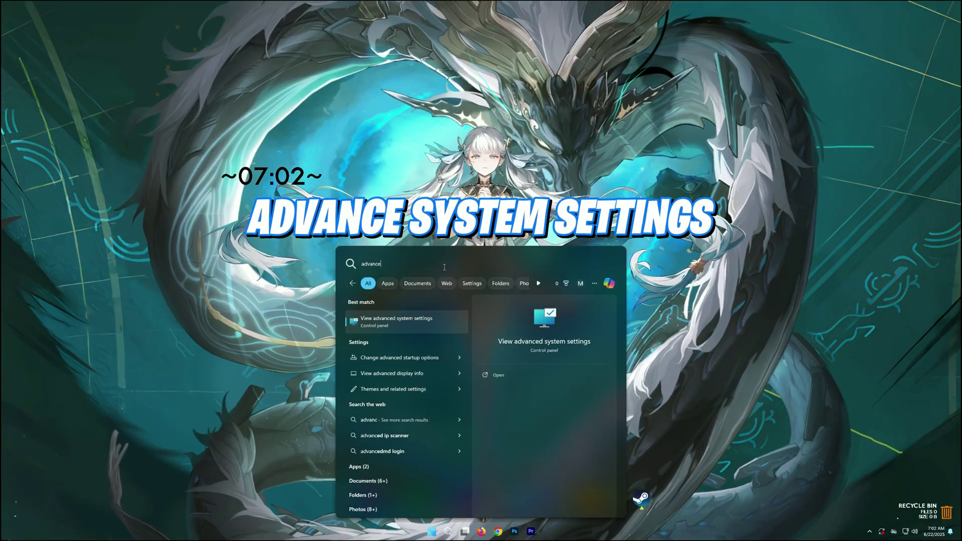
type(" system settings")
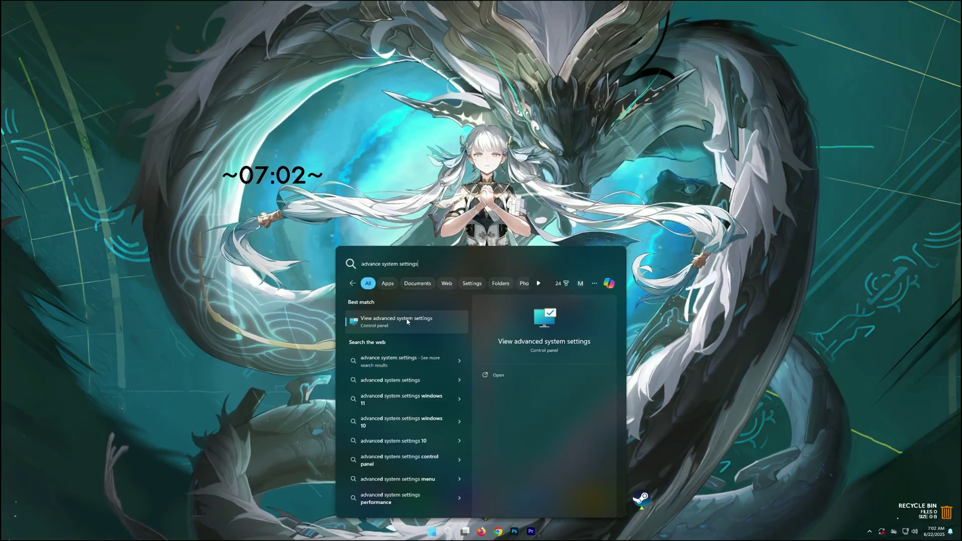
left_click(410, 317)
left_click_drag(224, 125, 506, 190)
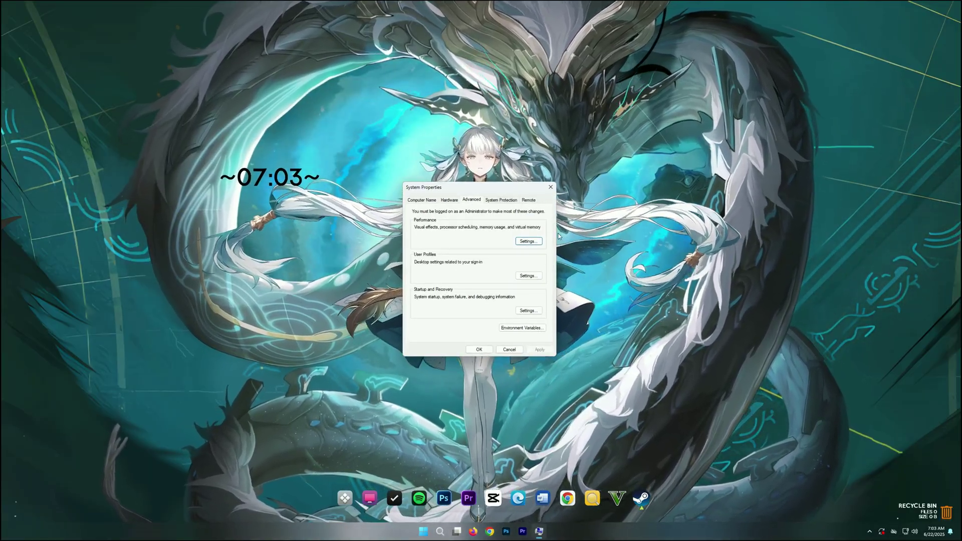
- Turn off automatic paging file management, set drive C's virtual memory to a custom size of 1024 to 32000 MB and confirm all dialogs
left_click(527, 241)
left_click_drag(506, 215, 494, 170)
left_click(448, 182)
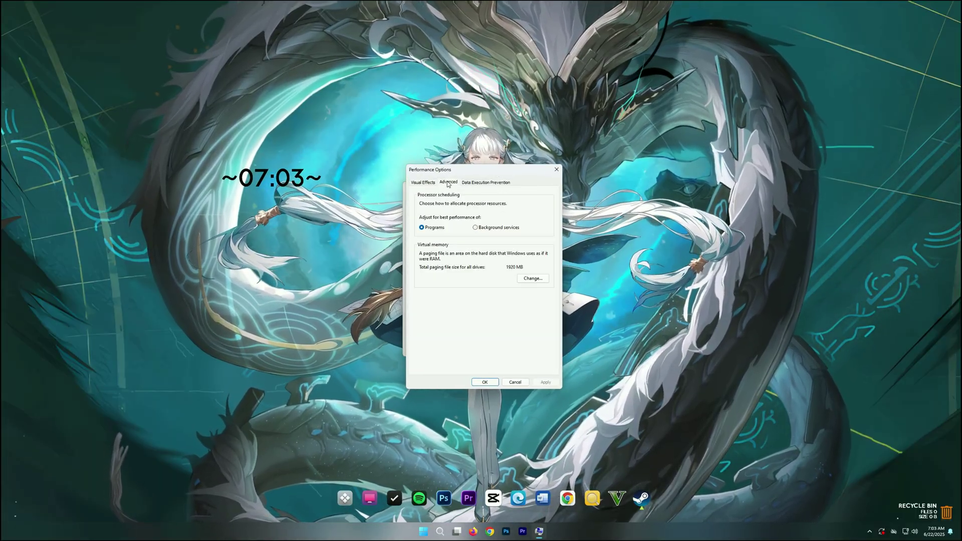
left_click(529, 276)
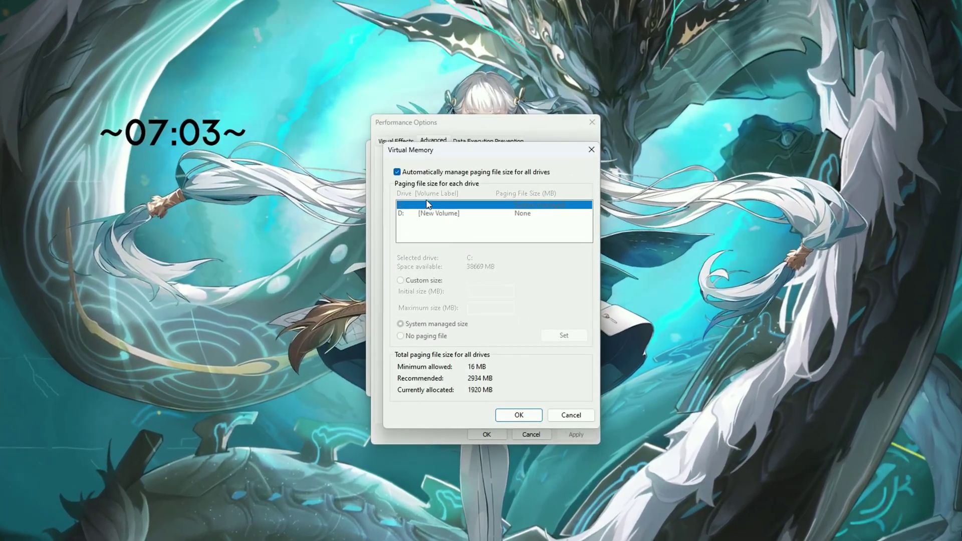
left_click(398, 172)
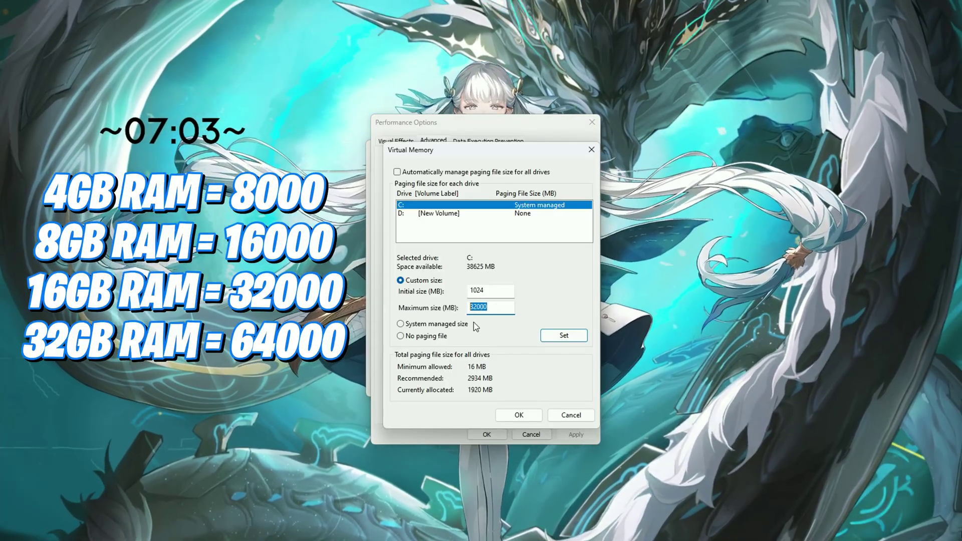
left_click(487, 308)
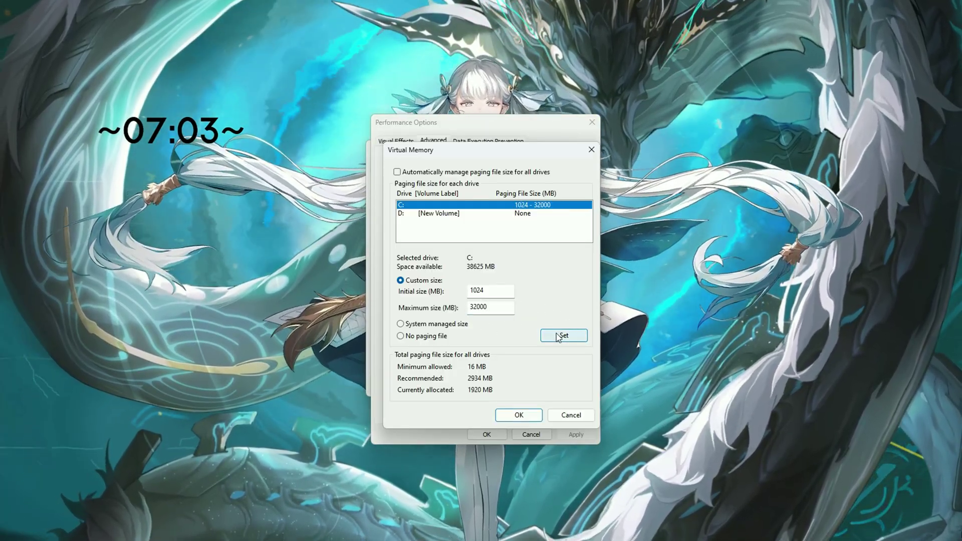
left_click(518, 415)
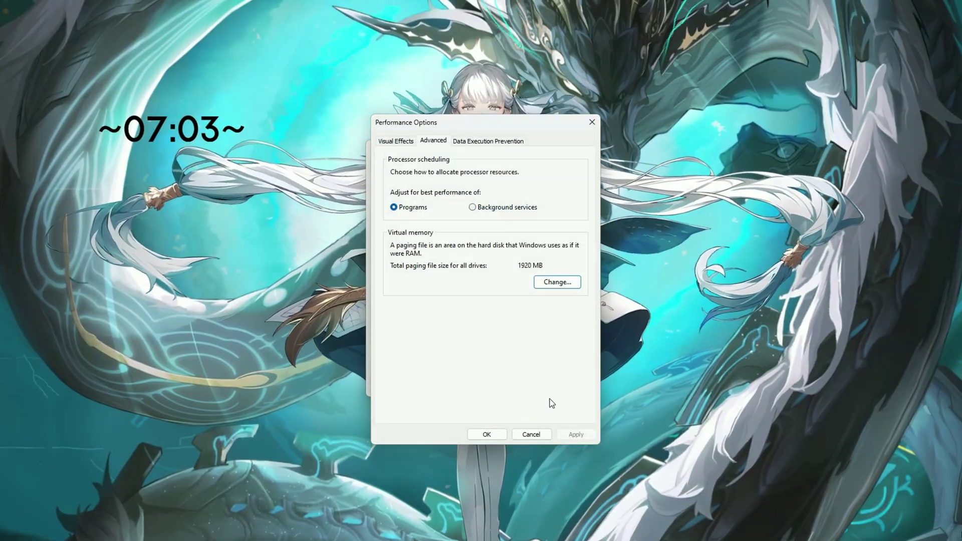
left_click(489, 434)
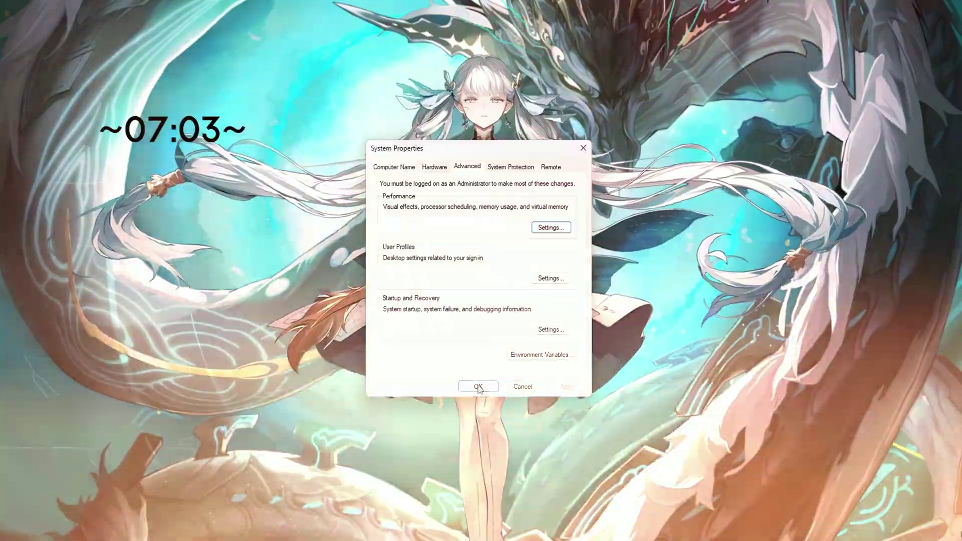
left_click(478, 387)
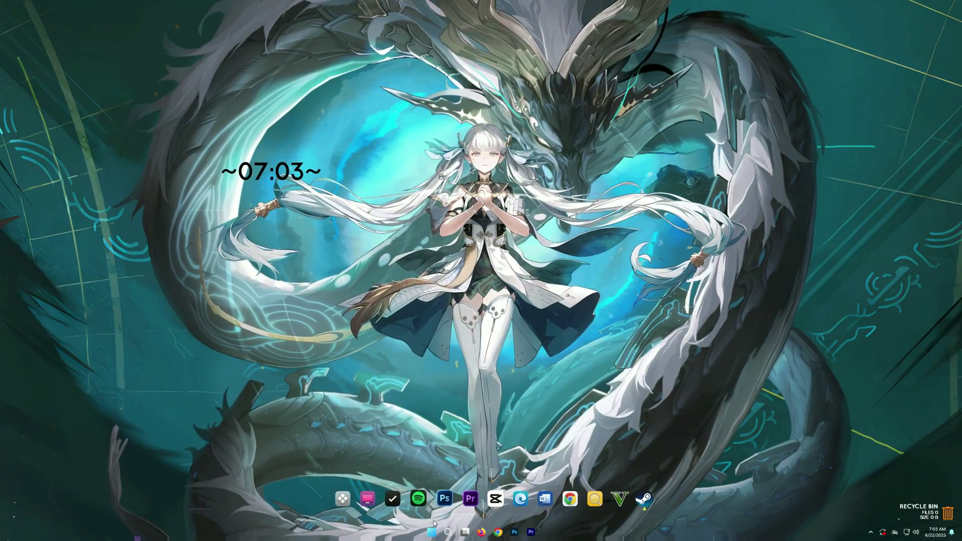
- Search Windows for "system configuration" and open System Configuration
key("super")
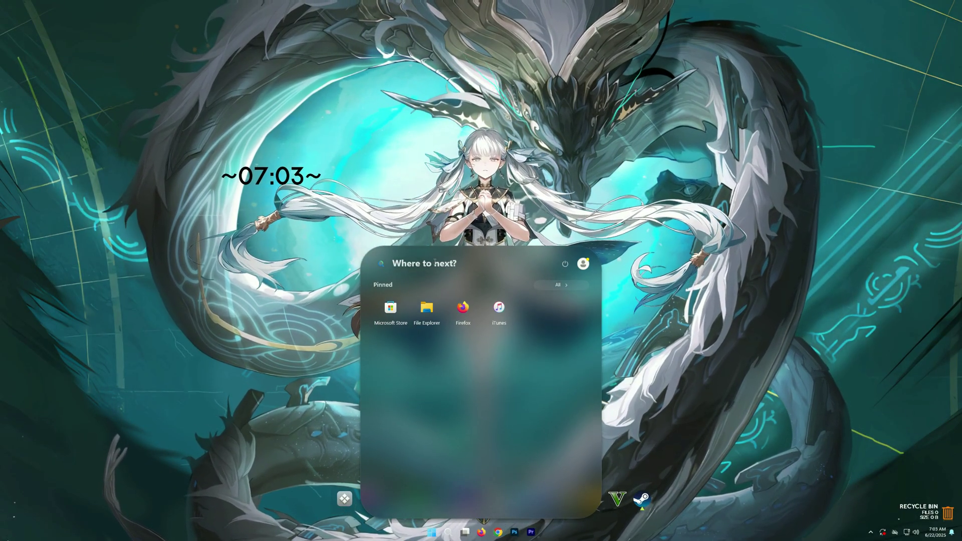
left_click(435, 263)
type("system ")
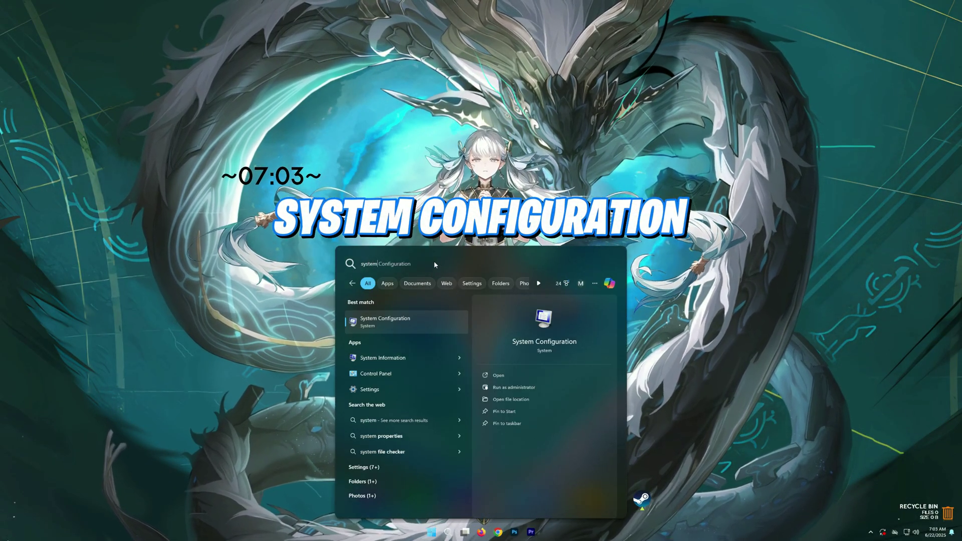
type("configu")
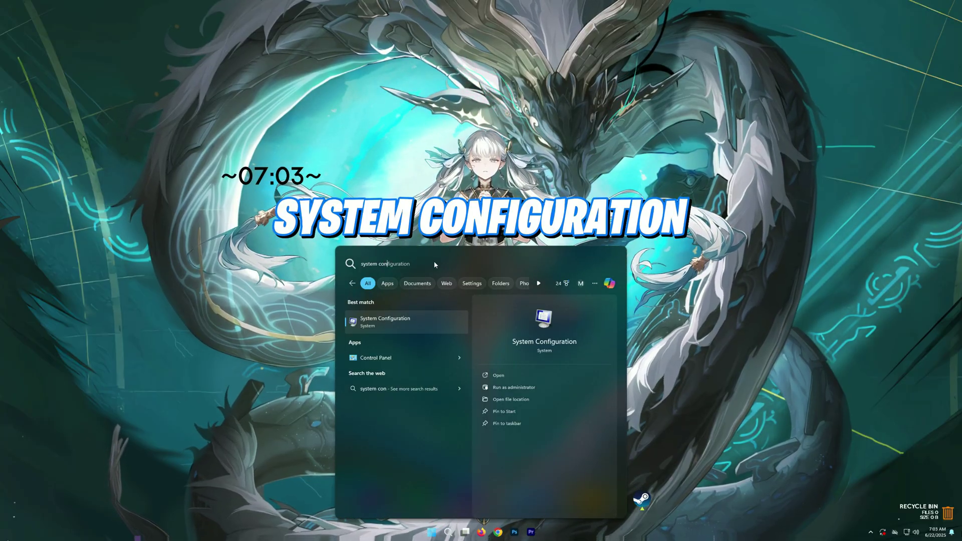
type("ration")
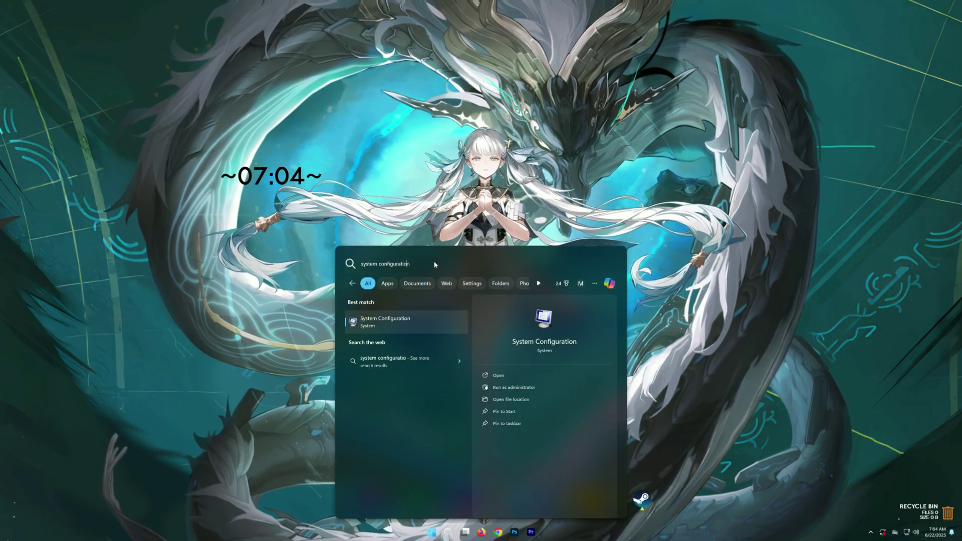
key("Return")
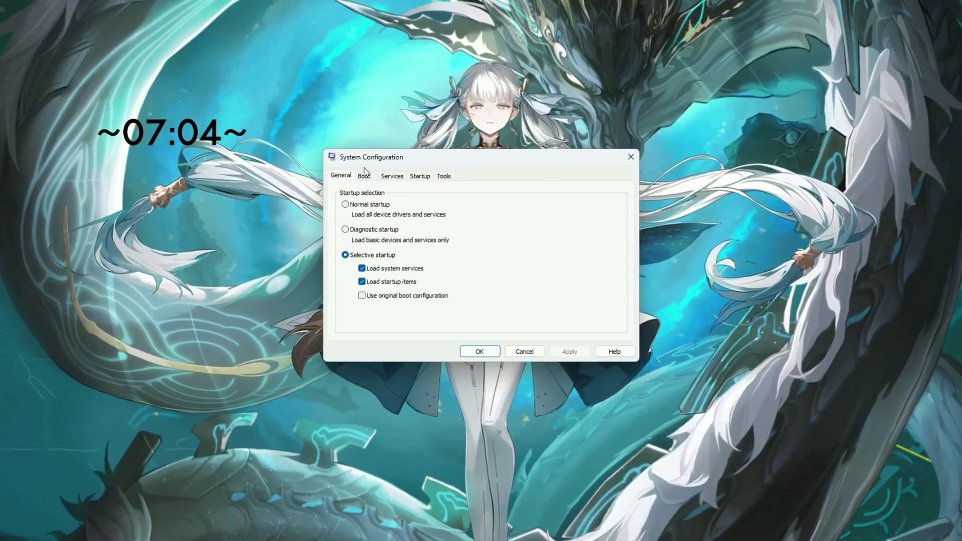
- In the advanced boot options, enable Number of processors with 12 selected, and confirm the System Configuration changes
left_click(365, 176)
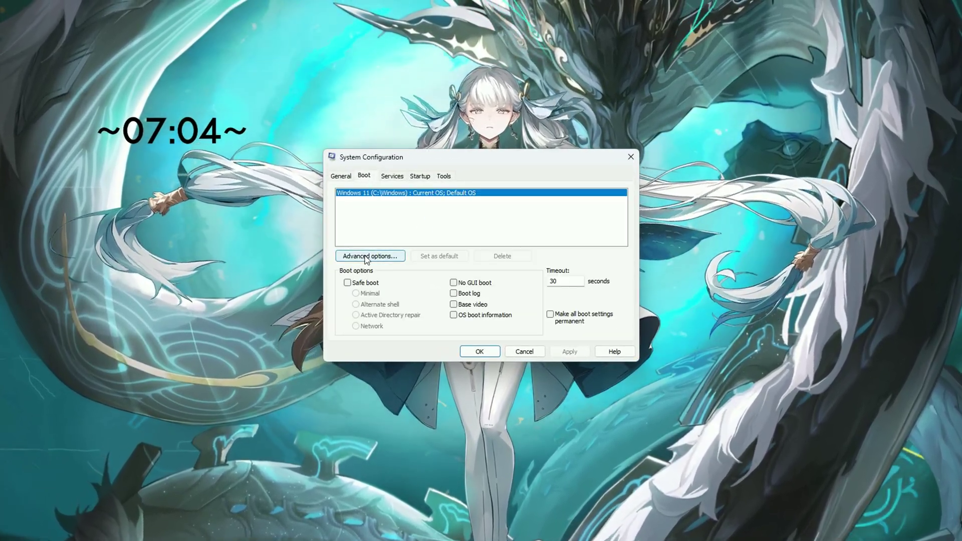
left_click(367, 256)
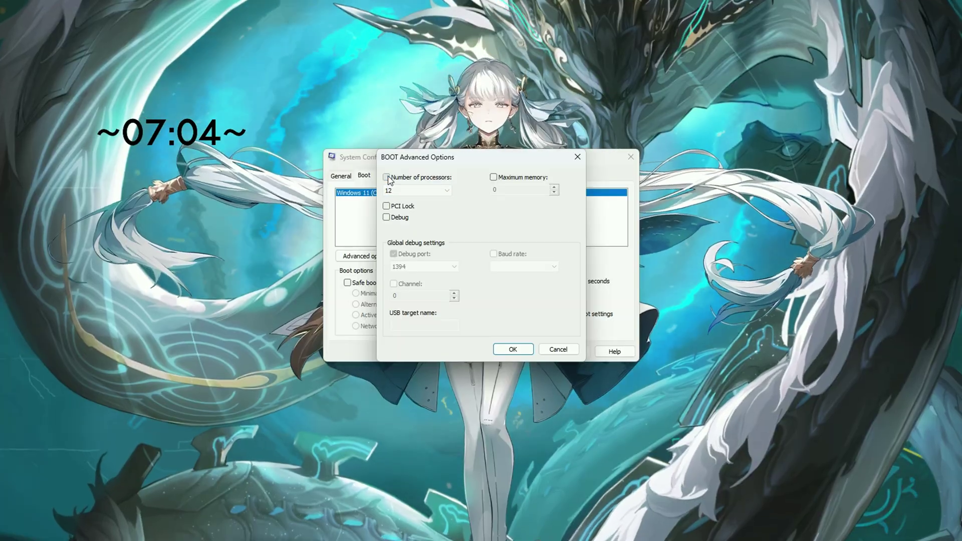
left_click(415, 190)
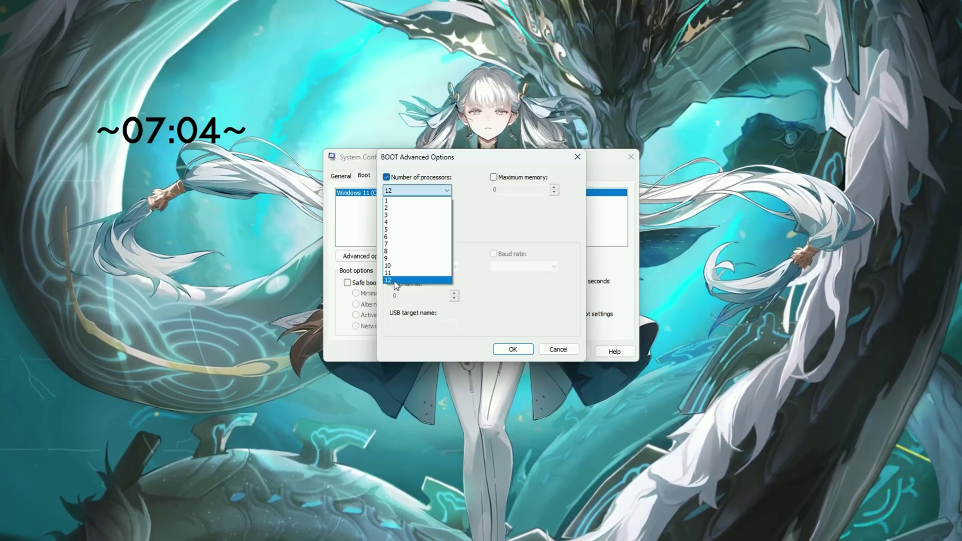
left_click(395, 164)
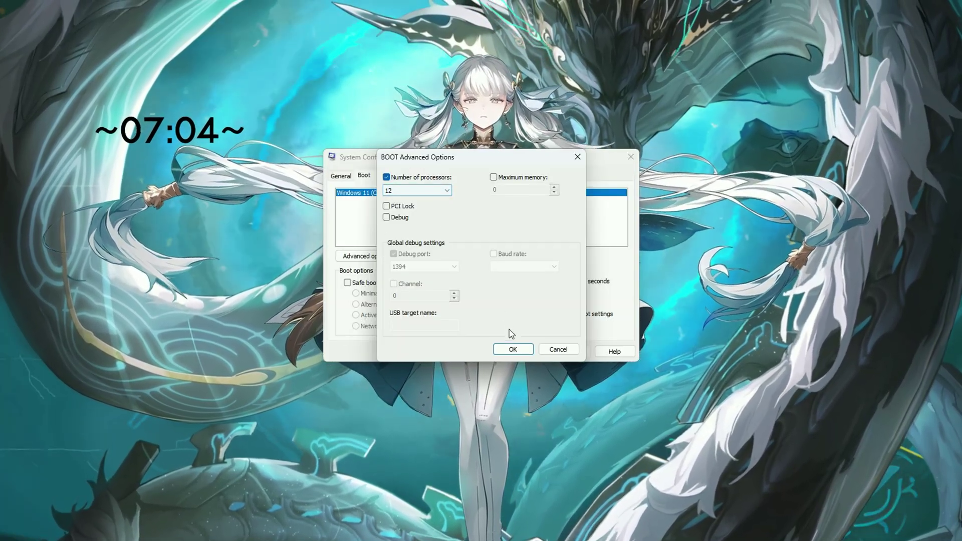
left_click(514, 350)
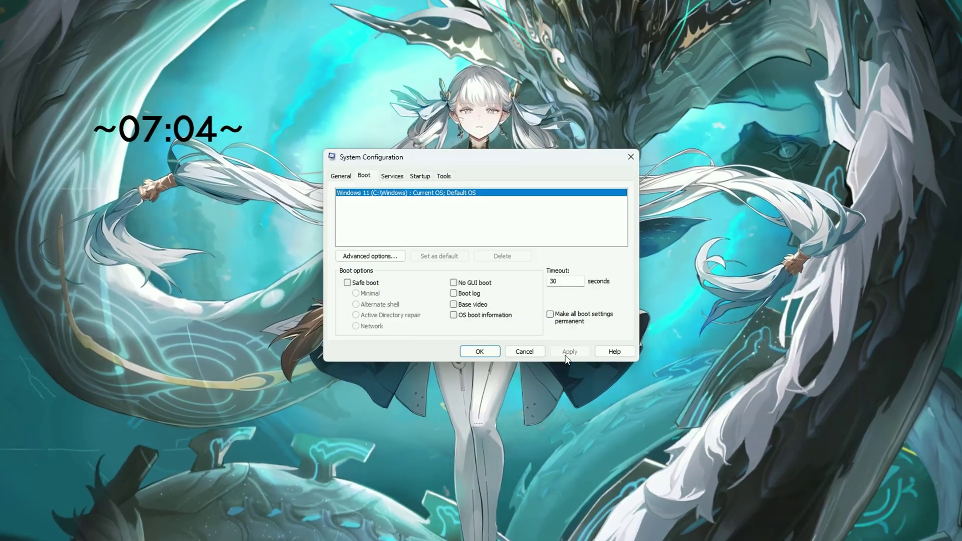
left_click(472, 346)
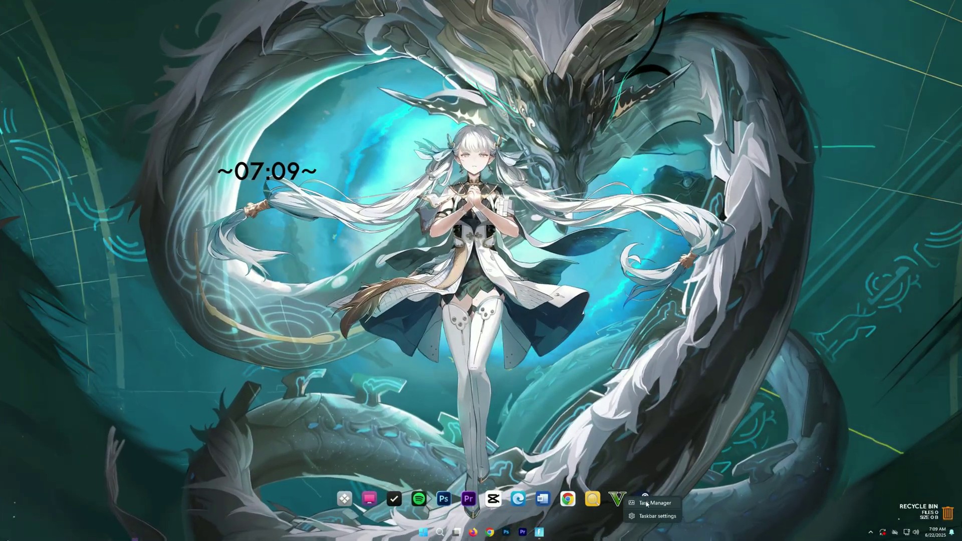
- Open Task Manager's process details and set the priority of the Fortnite client process described as Fortnite to High
key("ctrl+shift+Escape")
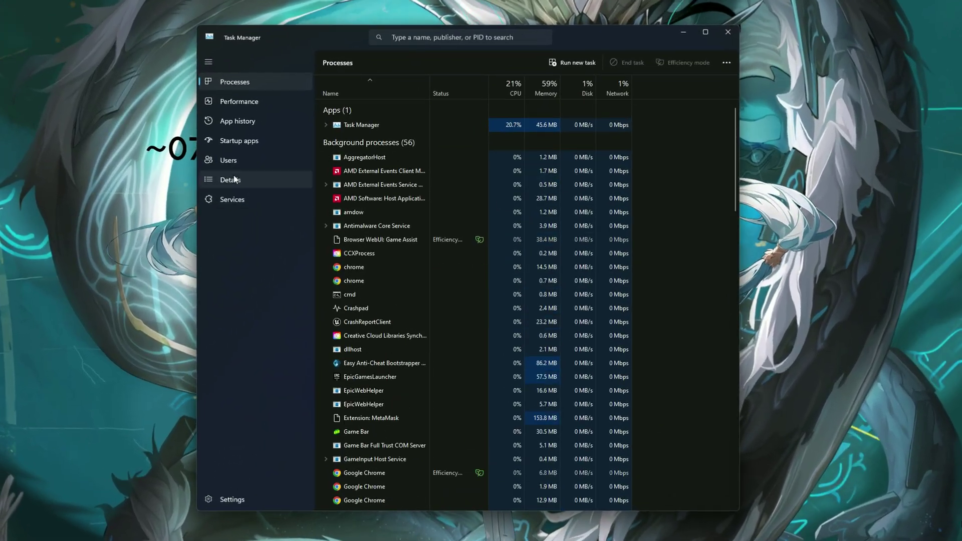
left_click(230, 176)
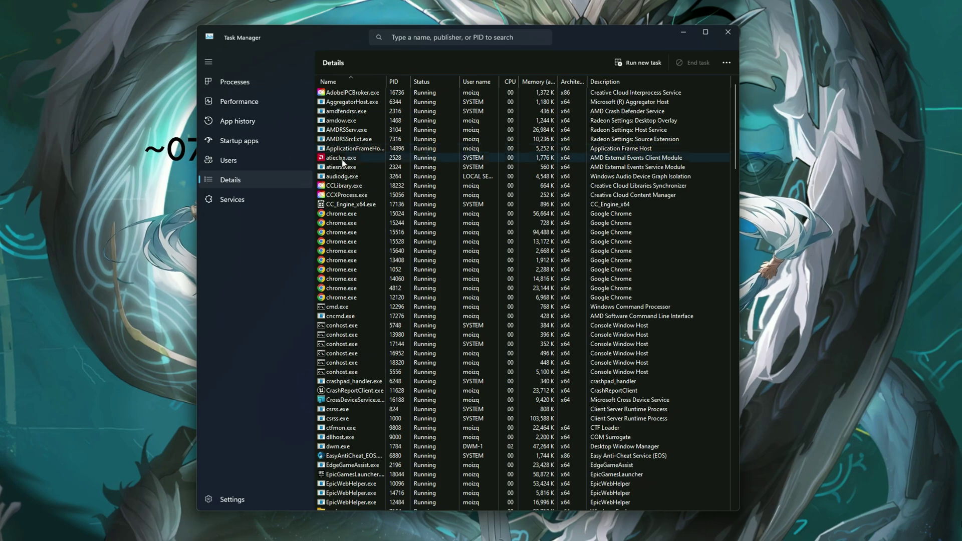
scroll(339, 188, "down", 4)
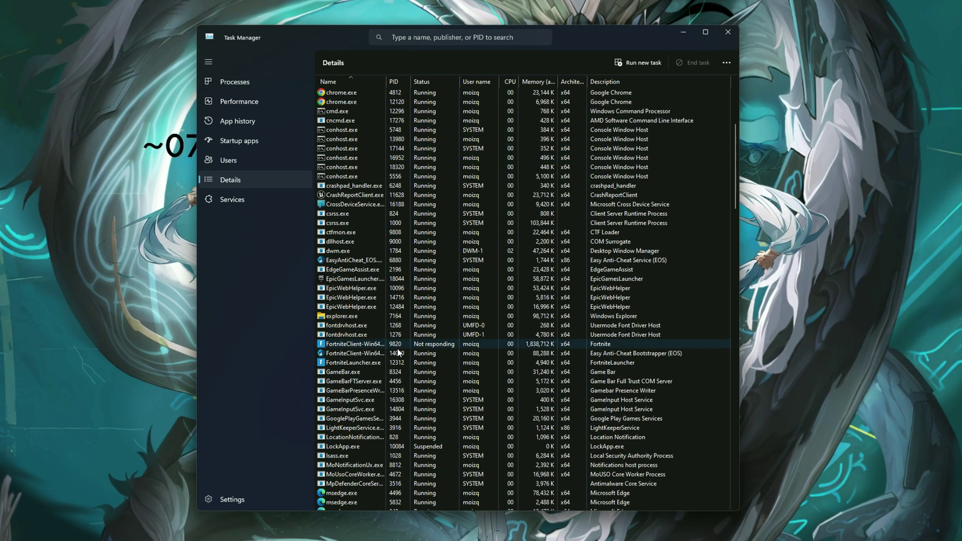
right_click(348, 343)
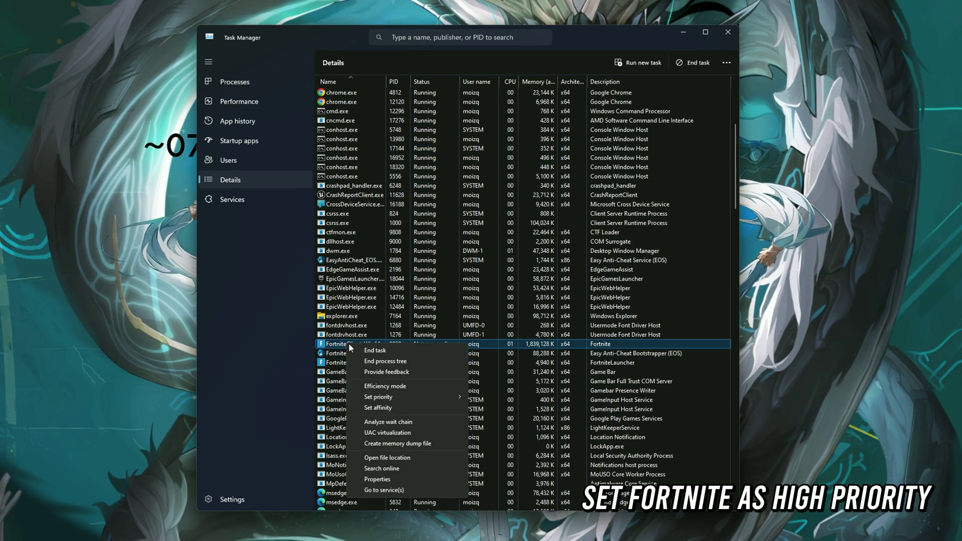
mouse_move(388, 398)
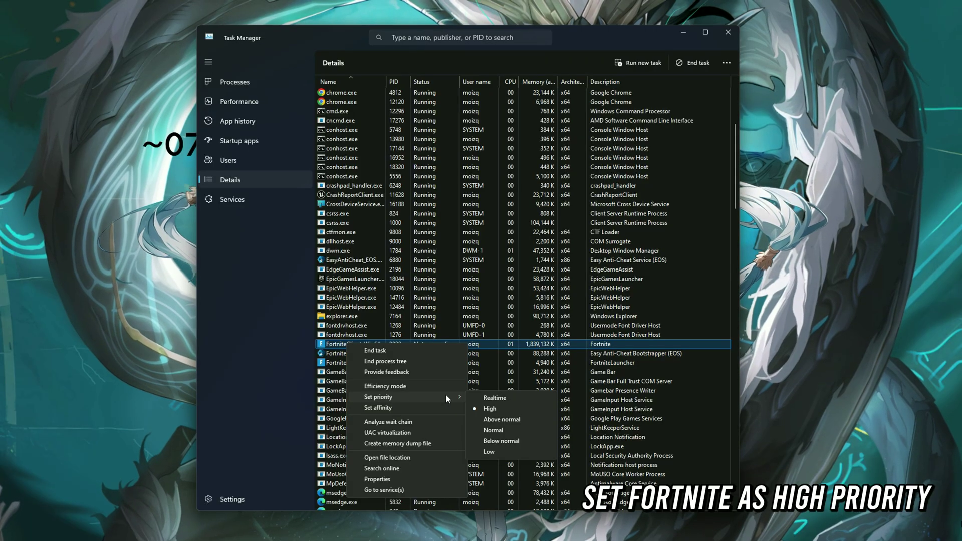
left_click(487, 410)
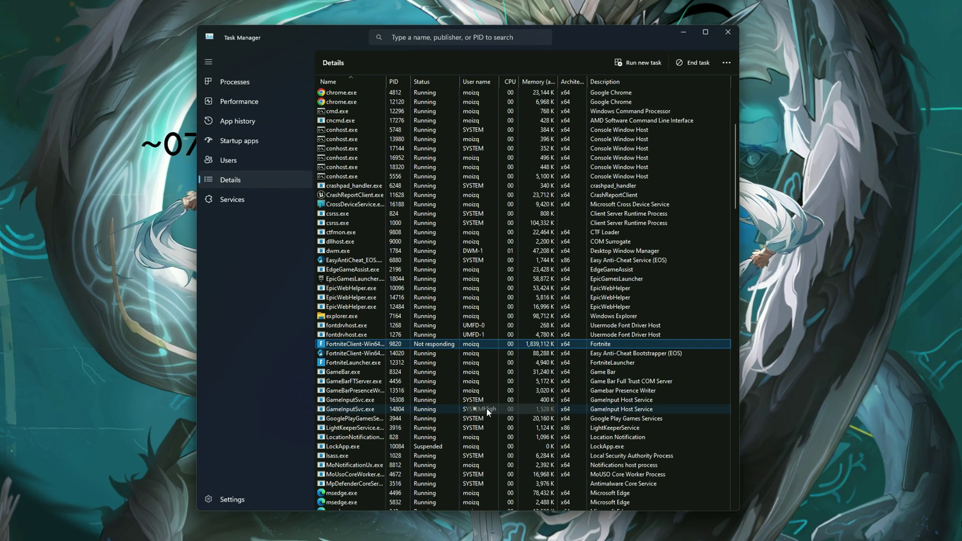
- Set the priority of the FortniteLauncher.exe process to High
left_click(358, 366)
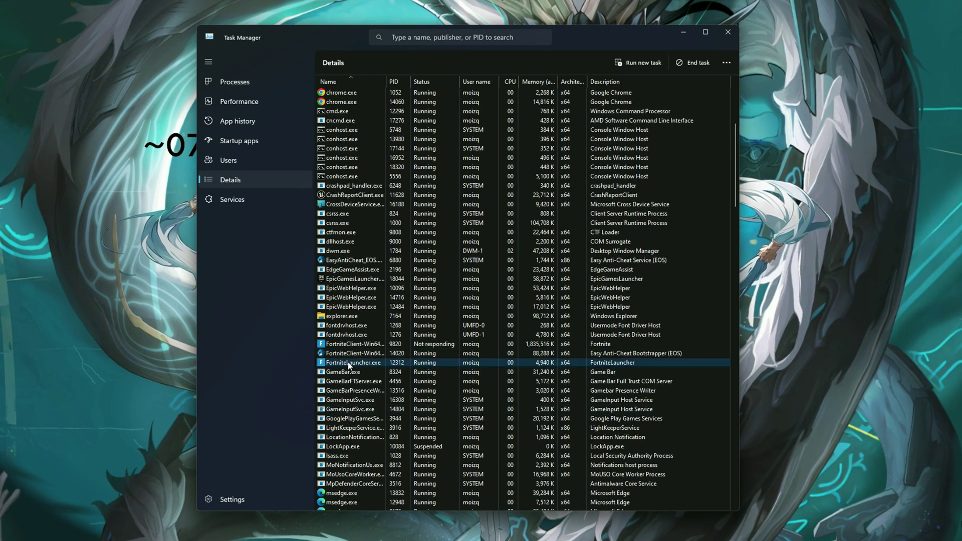
right_click(348, 362)
mouse_move(391, 417)
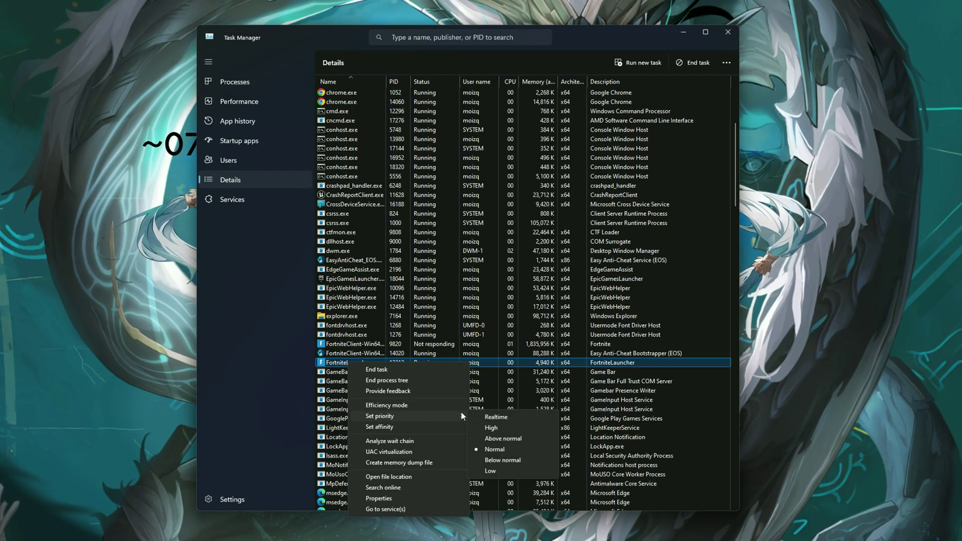
left_click(491, 428)
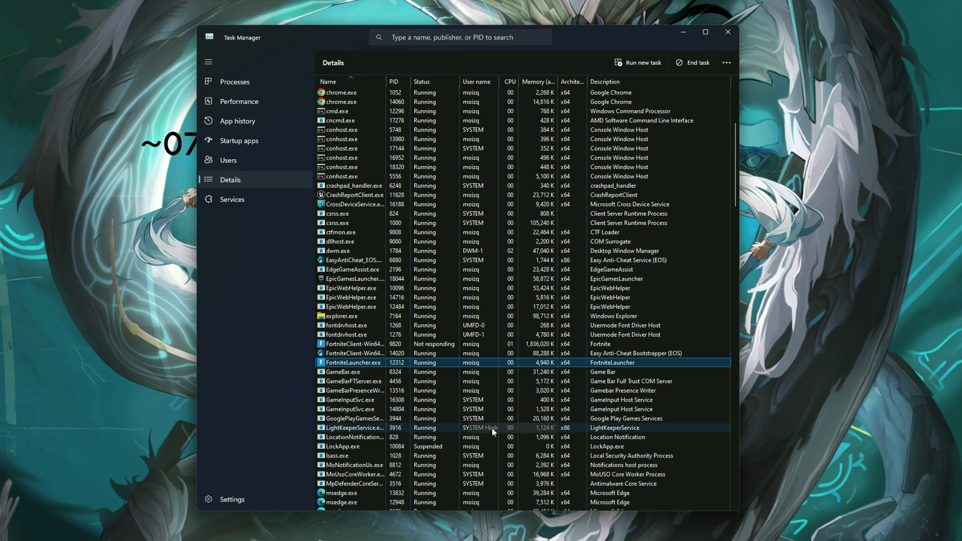
left_click(421, 300)
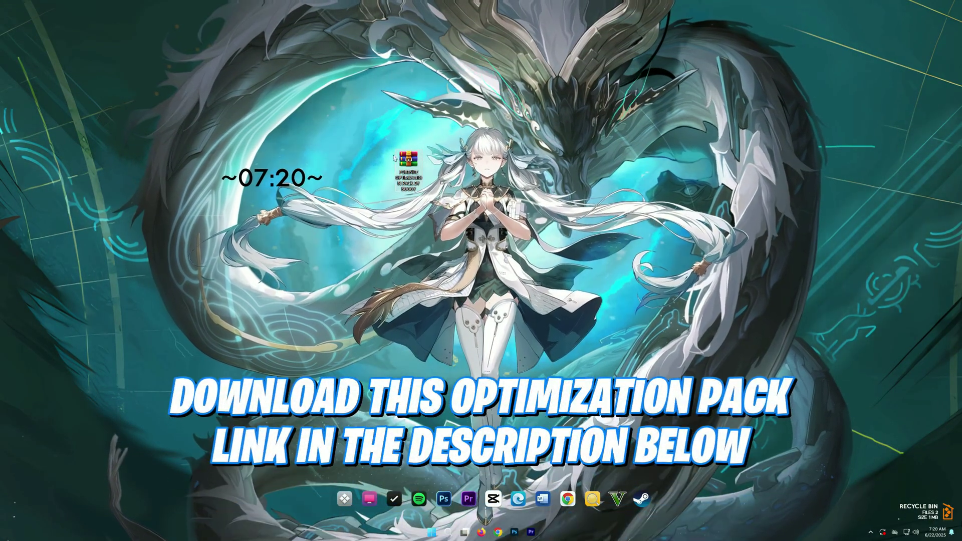
- Open FORTNITE OPTIMIZATION PACK BY BUGGY.rar, extract its optimization pack folder to the desktop and place the folder beside the archive
key("Return")
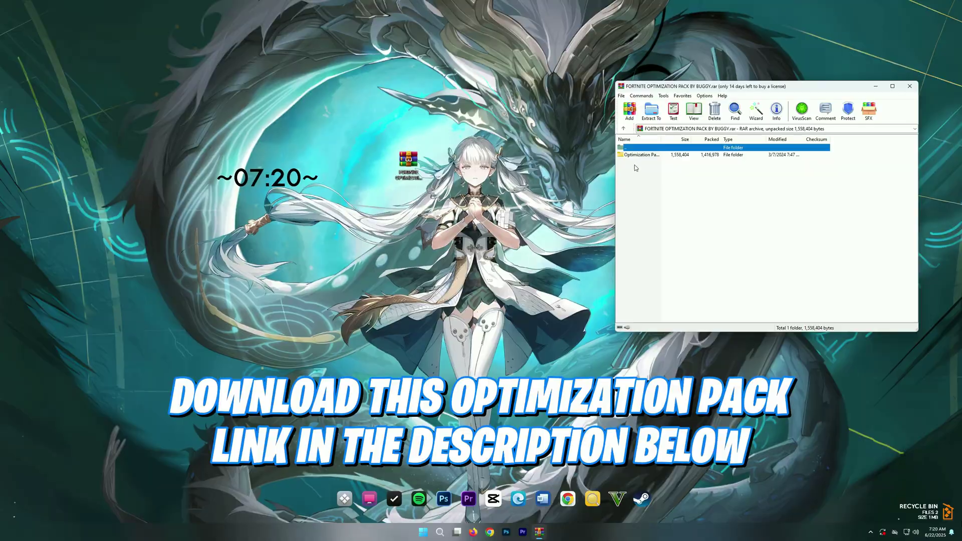
left_click(368, 167)
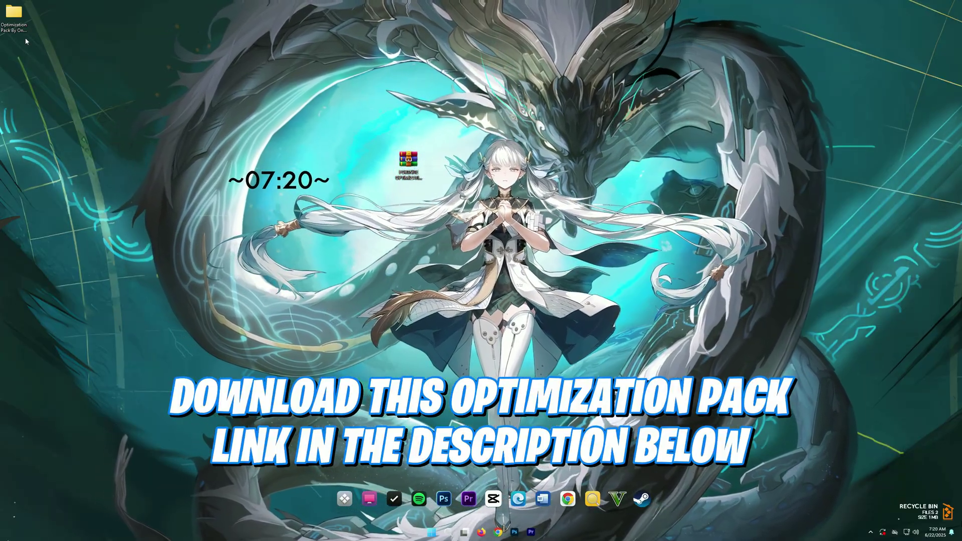
left_click_drag(14, 15, 380, 159)
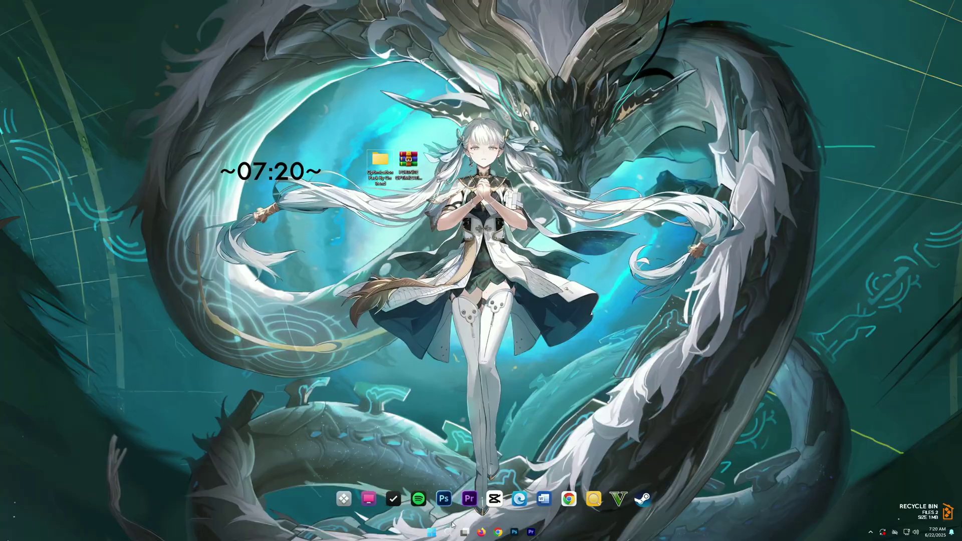
- Search Windows for "create a", open Create a restore point and move the System Properties window to the middle of the screen
left_click(448, 531)
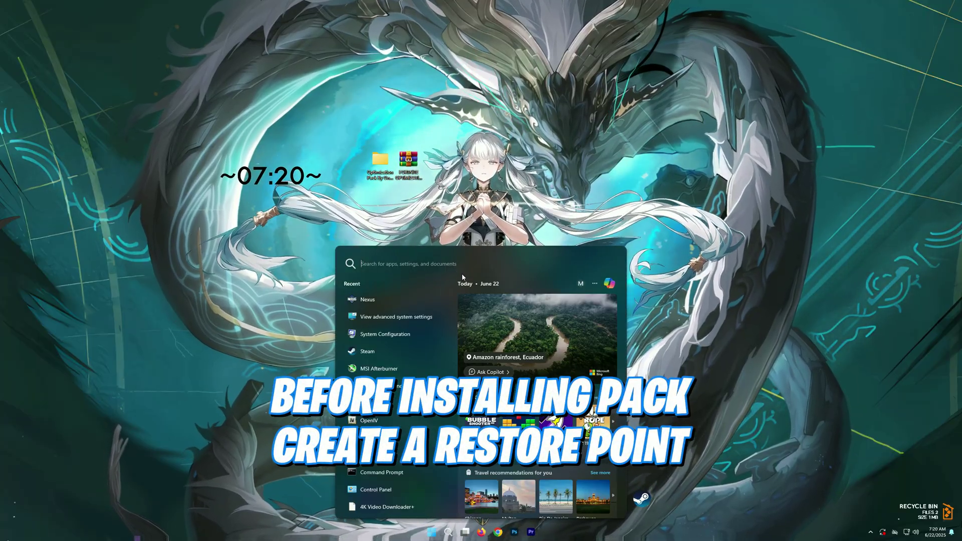
type("create a")
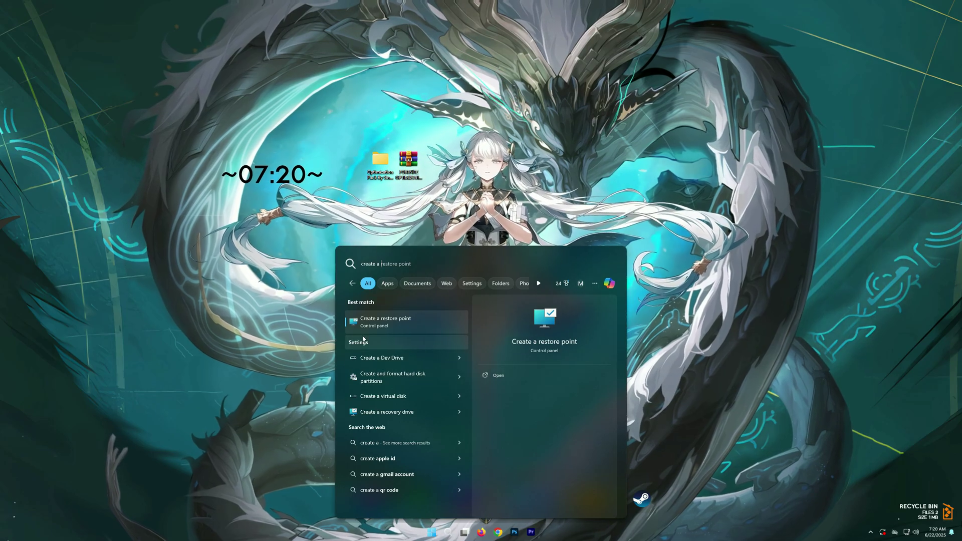
left_click(390, 320)
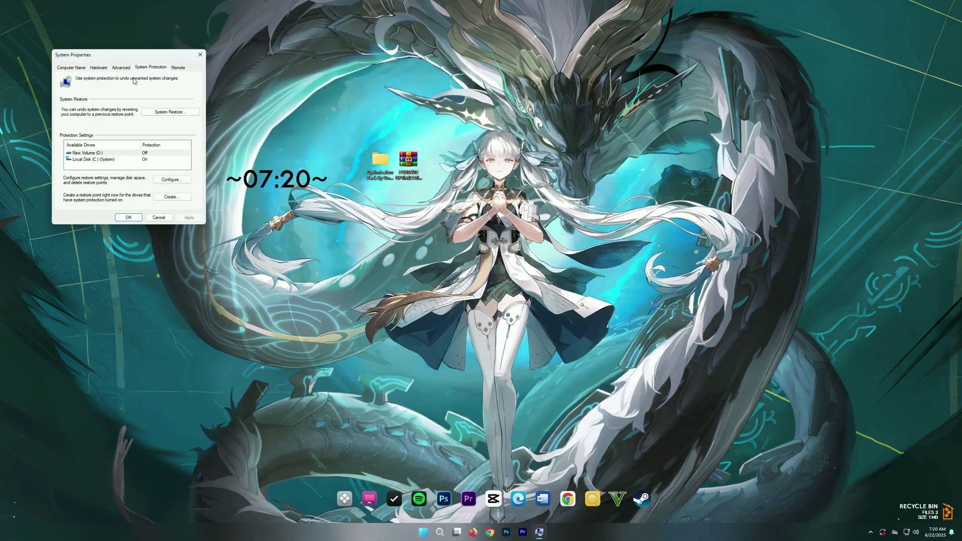
left_click_drag(127, 57, 438, 197)
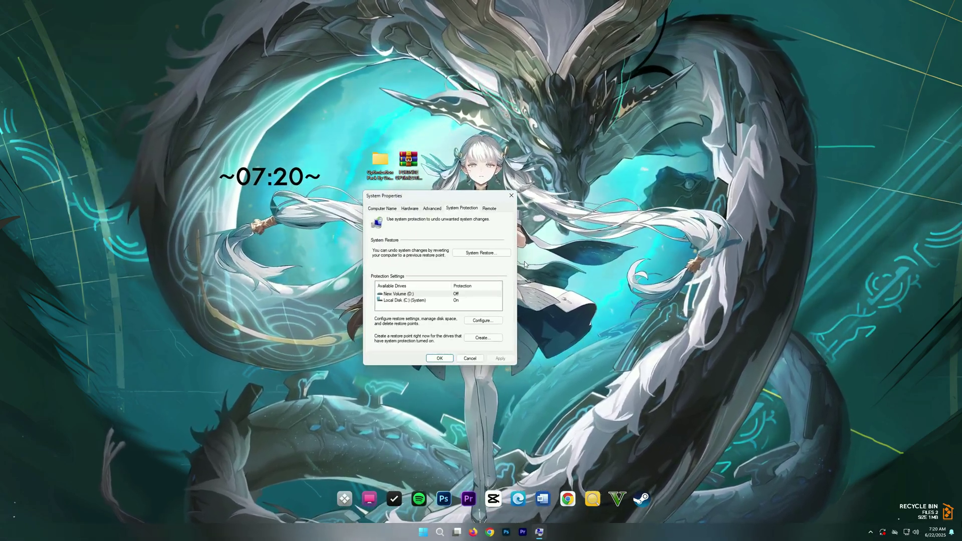
- Create a restore point named "Fortnite Fps Boost" with Local Disk (C:) selected, and close System Properties
left_click(420, 301)
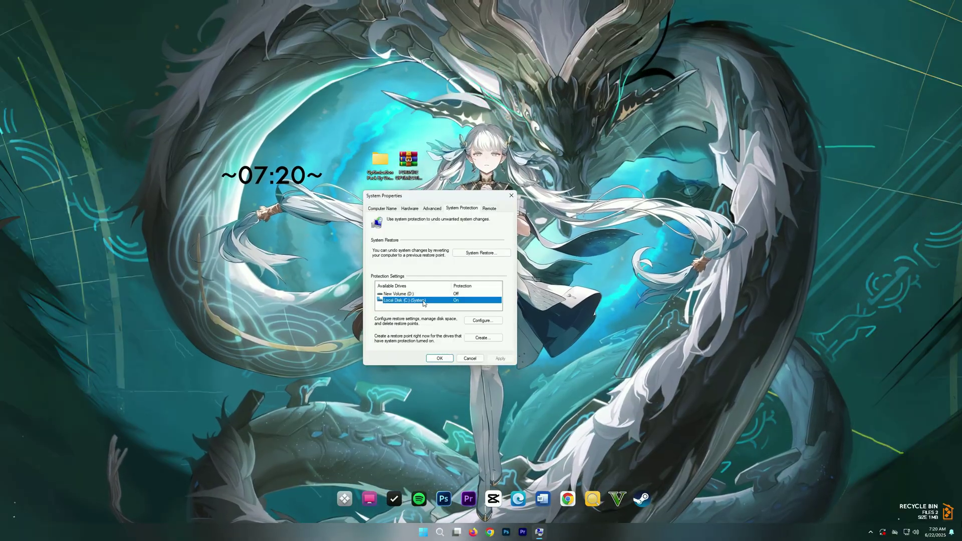
left_click(480, 337)
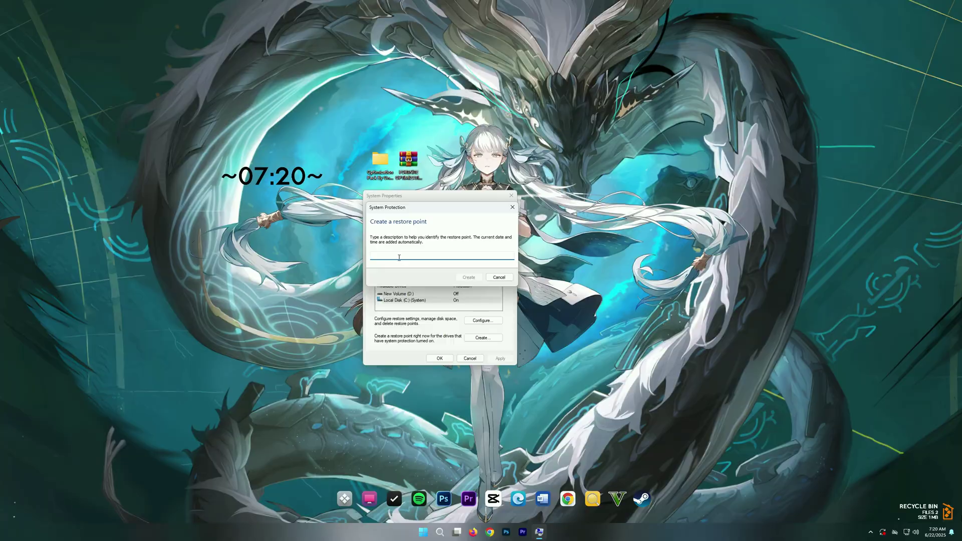
type("Fortnite Fps Boost")
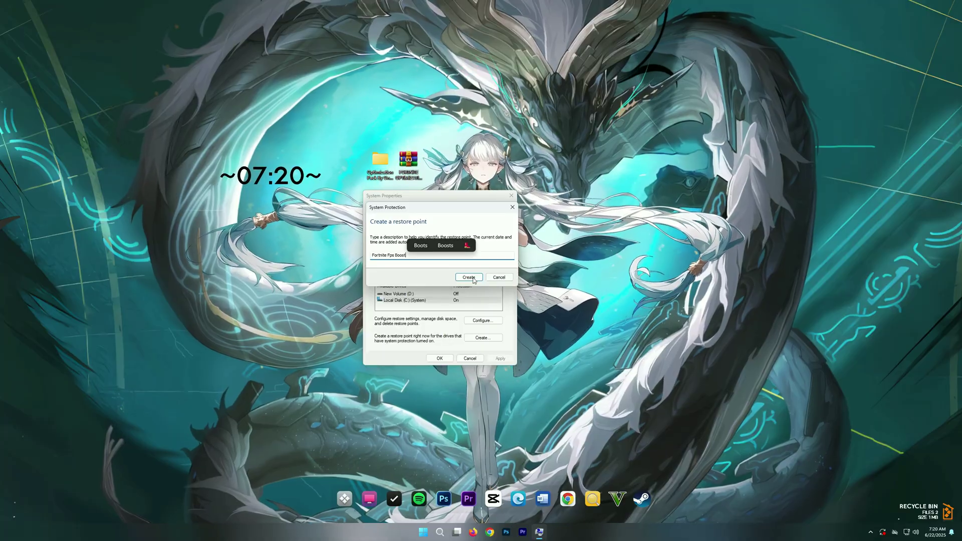
left_click(469, 278)
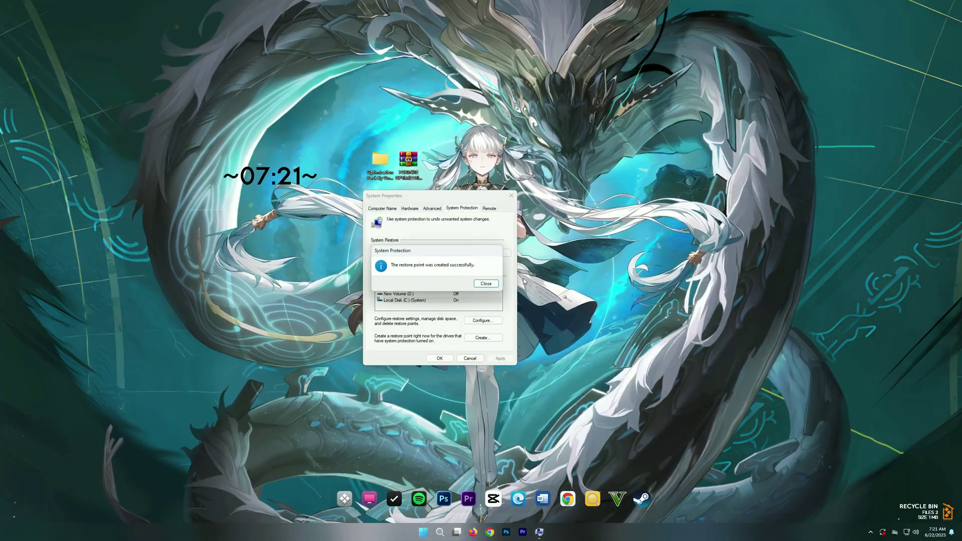
left_click(486, 284)
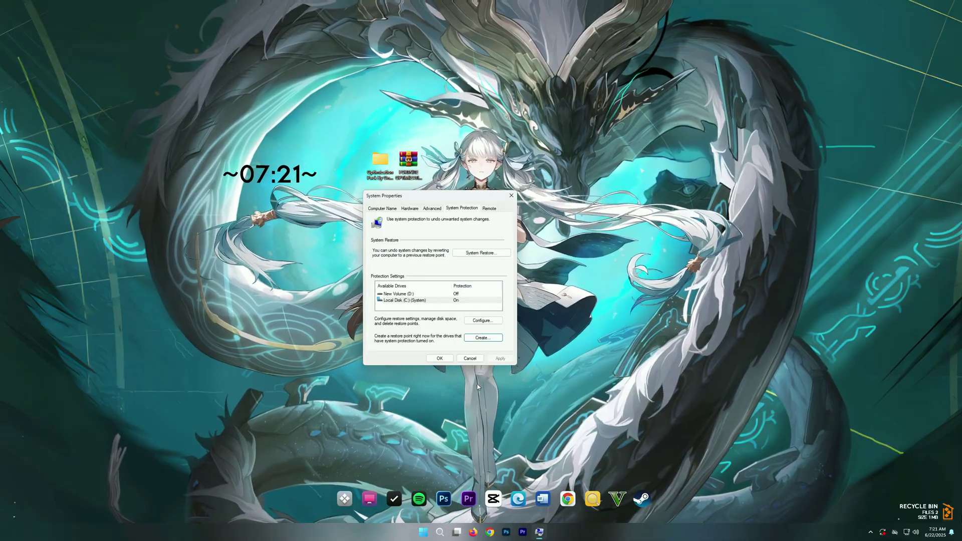
left_click(440, 359)
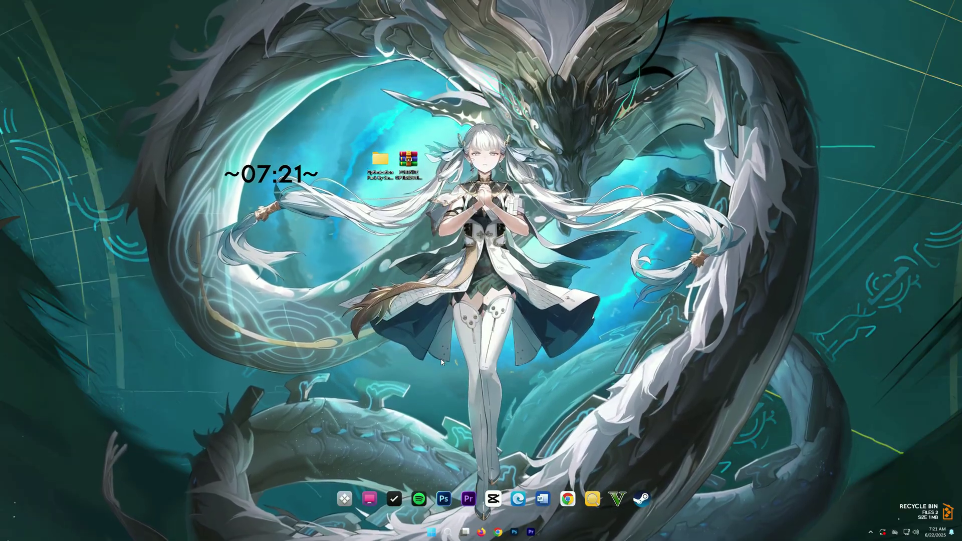
- Open 1 High Priority Game Mode in the Optimization Pack By On Trend folder and add its High Priority file to the registry
double_click(378, 160)
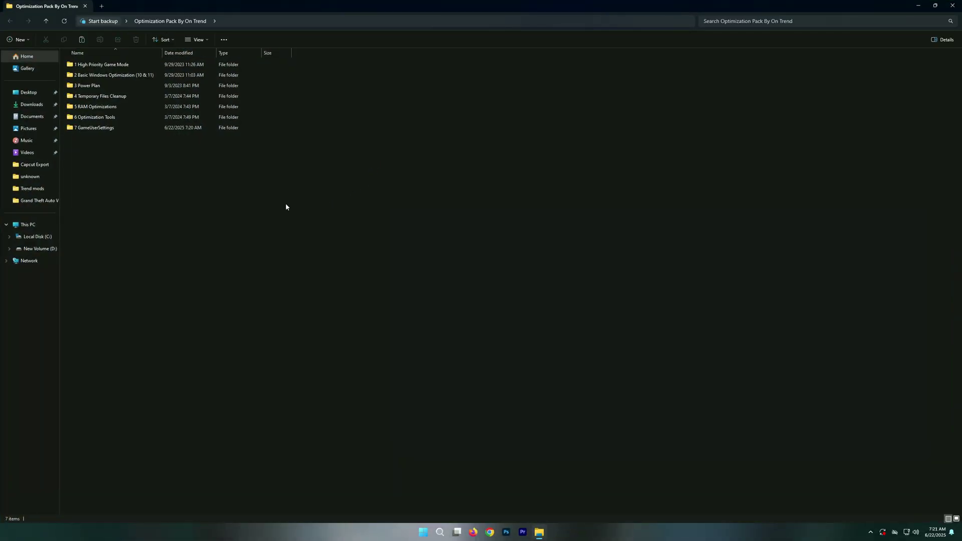
double_click(90, 67)
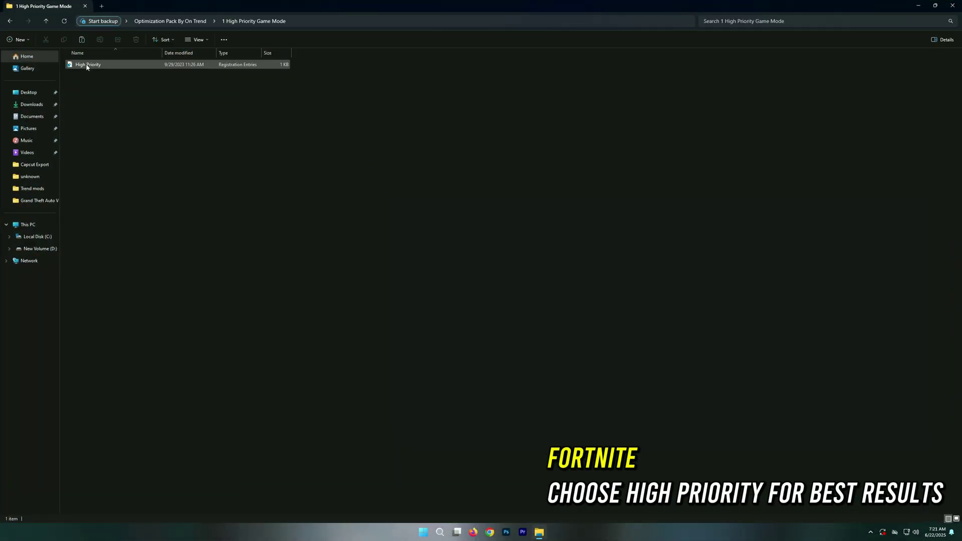
double_click(86, 65)
left_click(446, 326)
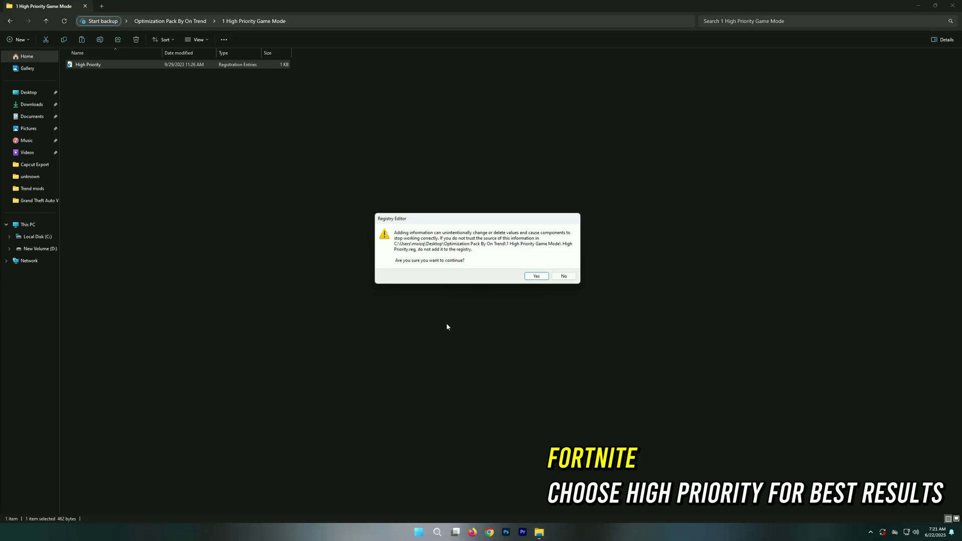
left_click(532, 277)
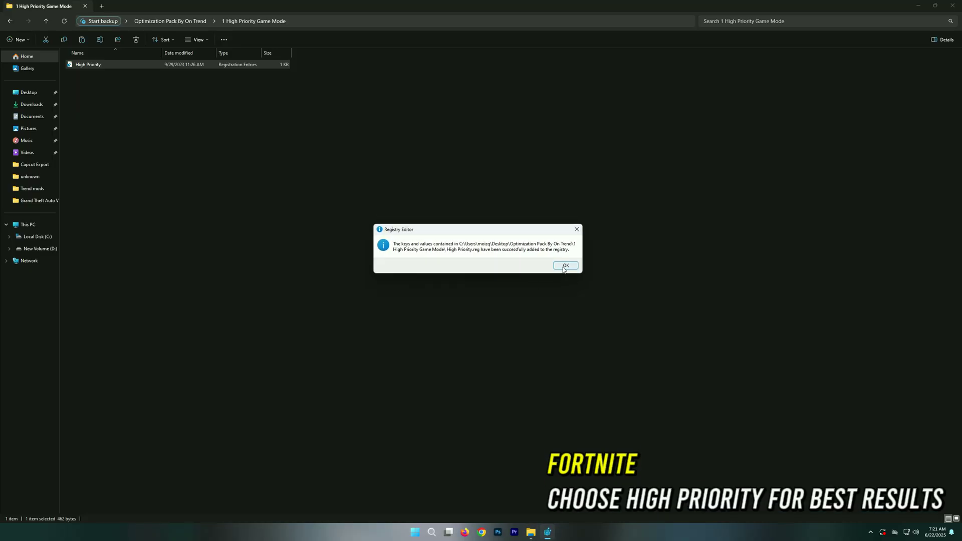
left_click(564, 269)
- Go to the pack's 2 Basic Windows Optimization (10 & 11) folder and add Disable Background Apps to the registry
left_click(10, 21)
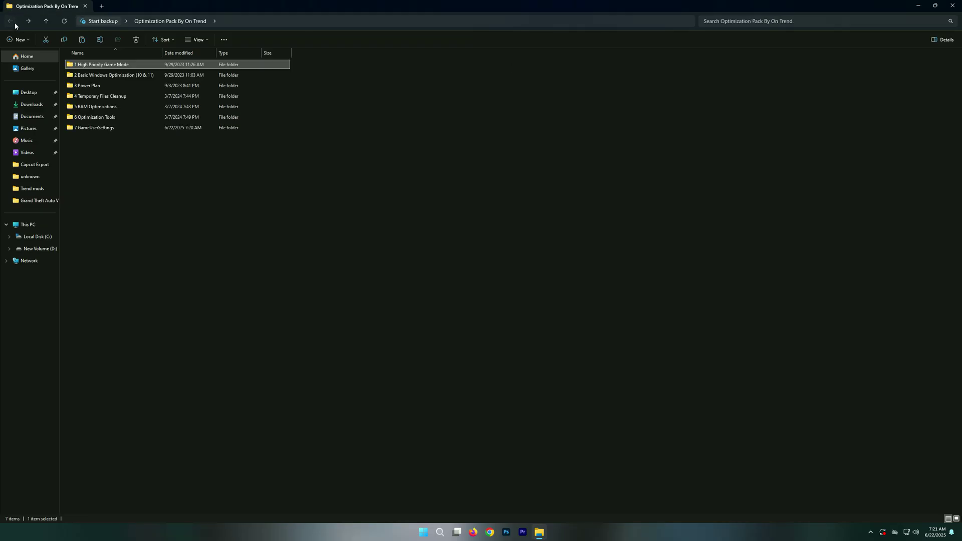
double_click(126, 80)
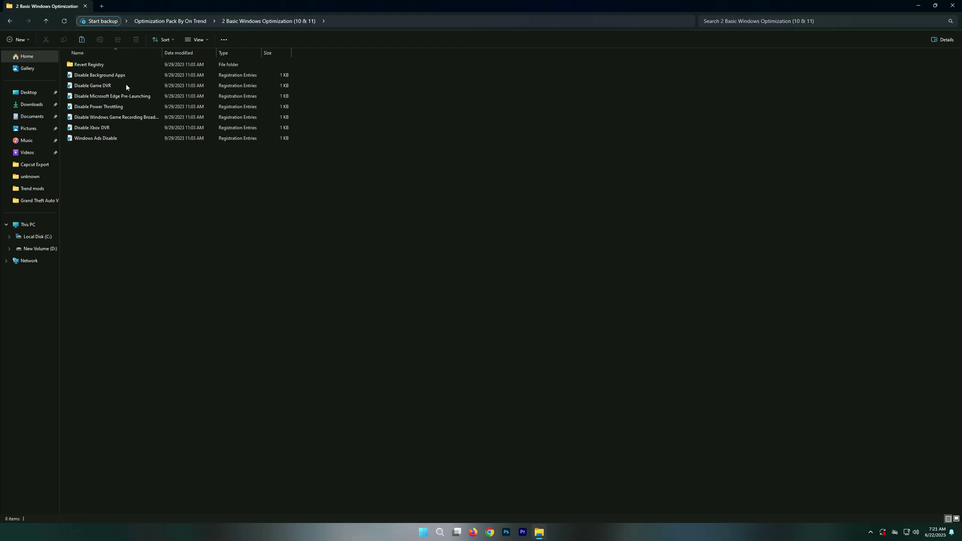
left_click_drag(130, 171, 181, 60)
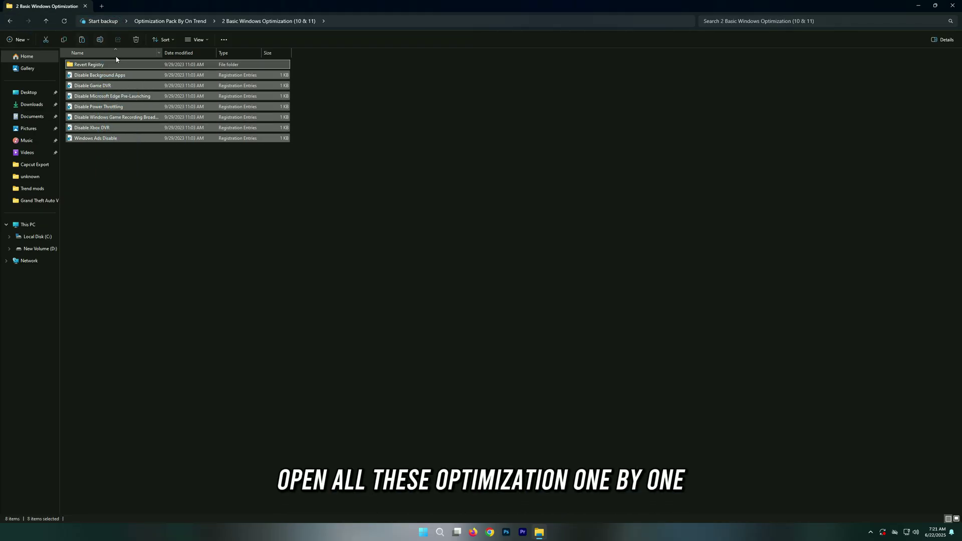
left_click(127, 162)
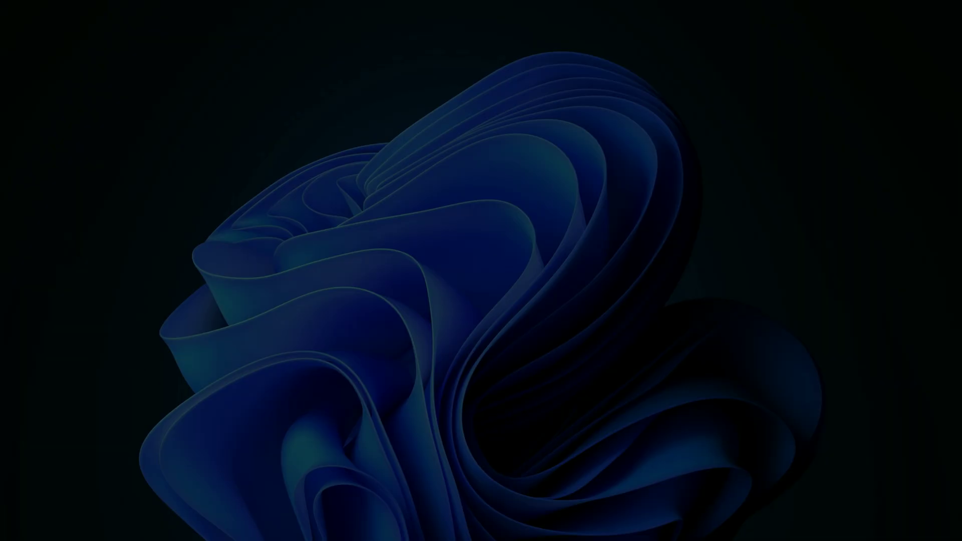
left_click(454, 328)
left_click(536, 275)
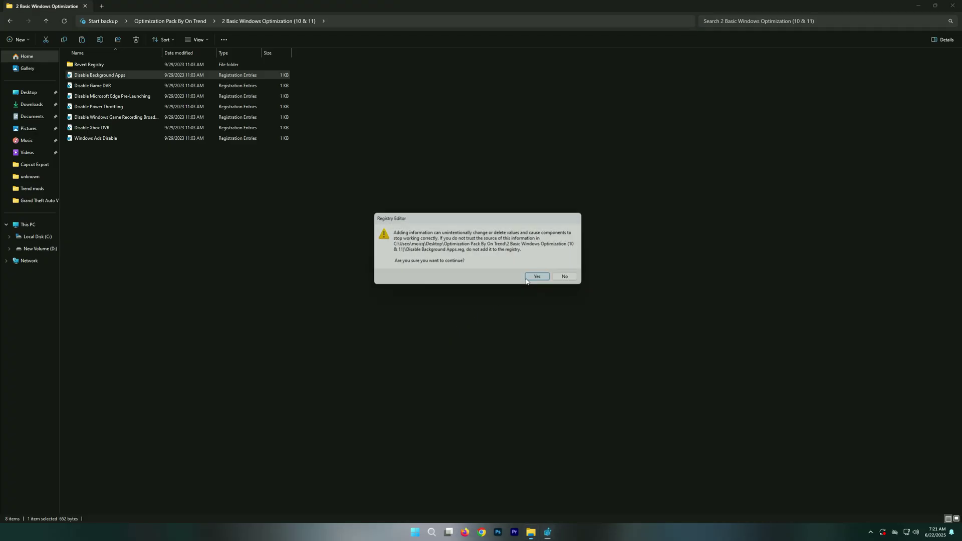
left_click(564, 269)
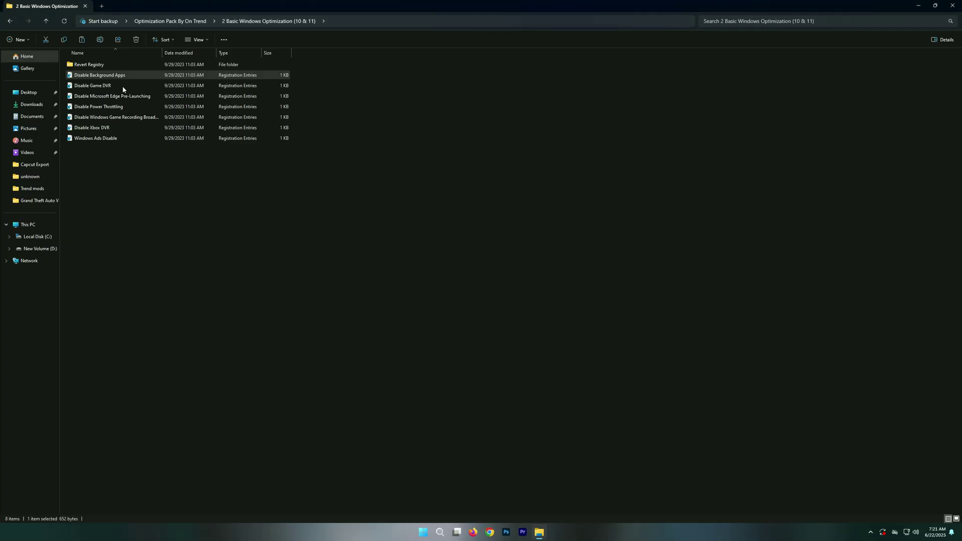
- Add the Disable Game DVR file to the registry, accepting all confirmation prompts
double_click(122, 85)
left_click(454, 326)
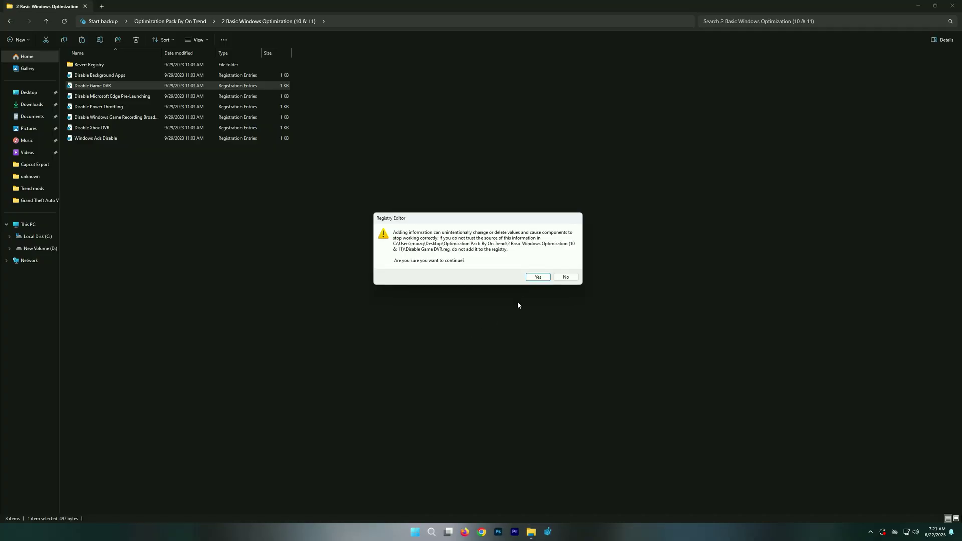
left_click(537, 278)
left_click(566, 269)
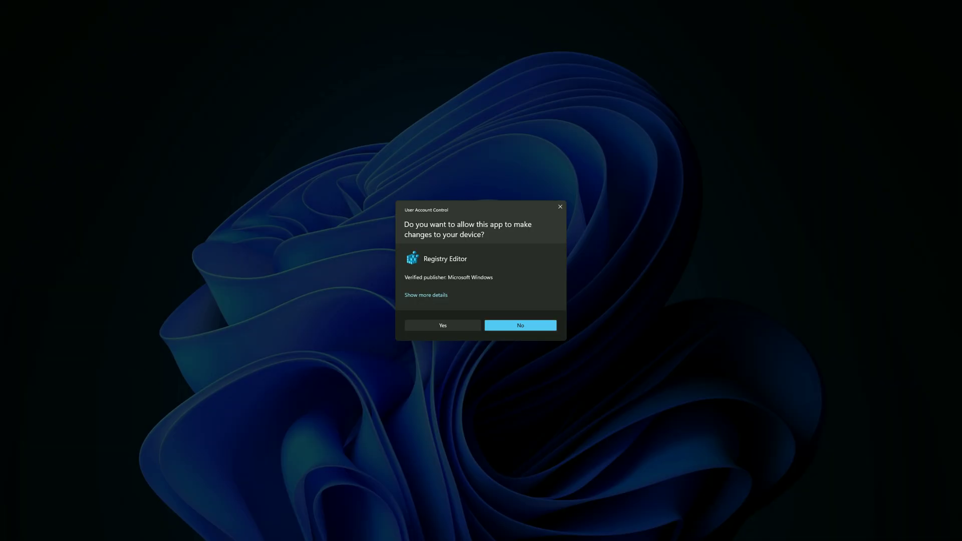
- Add the Disable Microsoft Edge Pre-Launching and Disable Power Throttling files to the registry, accepting all confirmation prompts
left_click(443, 325)
left_click(537, 276)
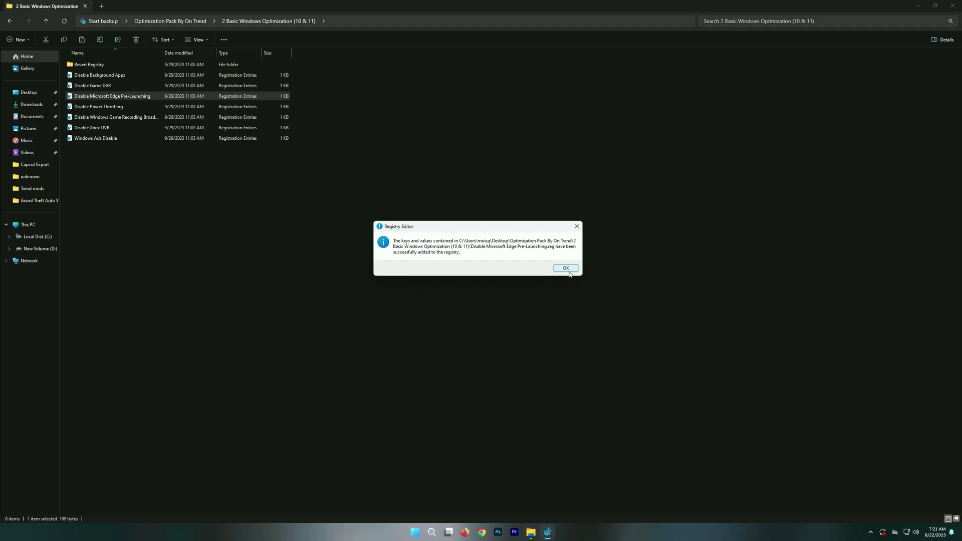
left_click(565, 268)
double_click(102, 107)
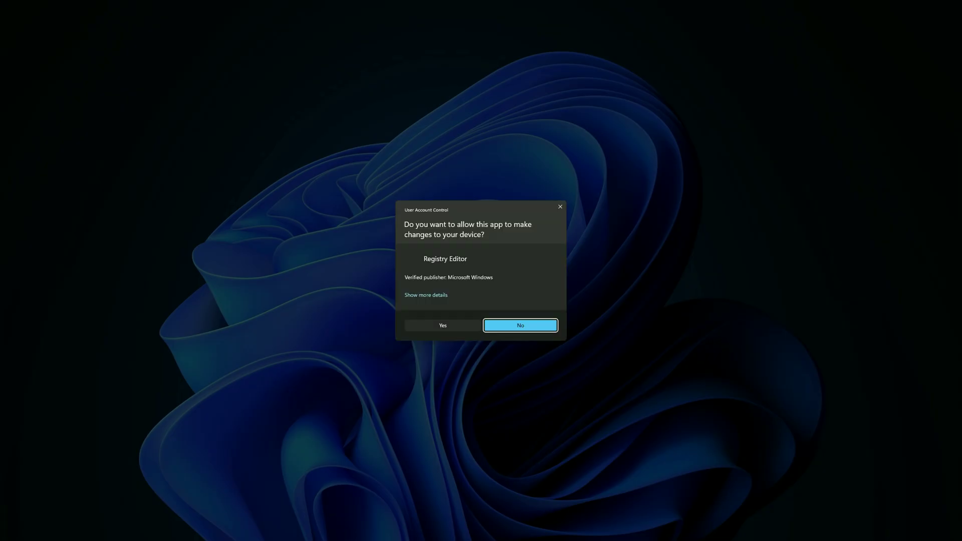
left_click(442, 325)
left_click(538, 278)
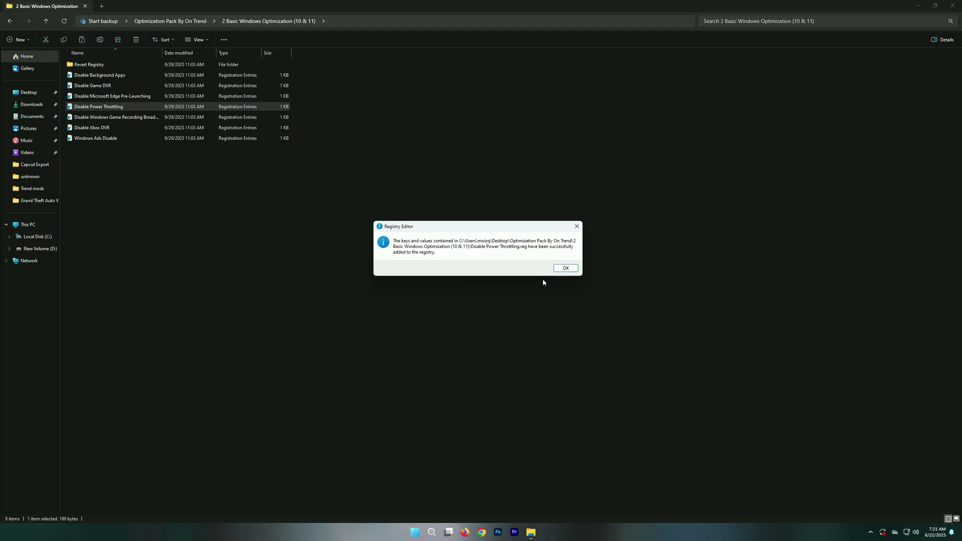
left_click(564, 269)
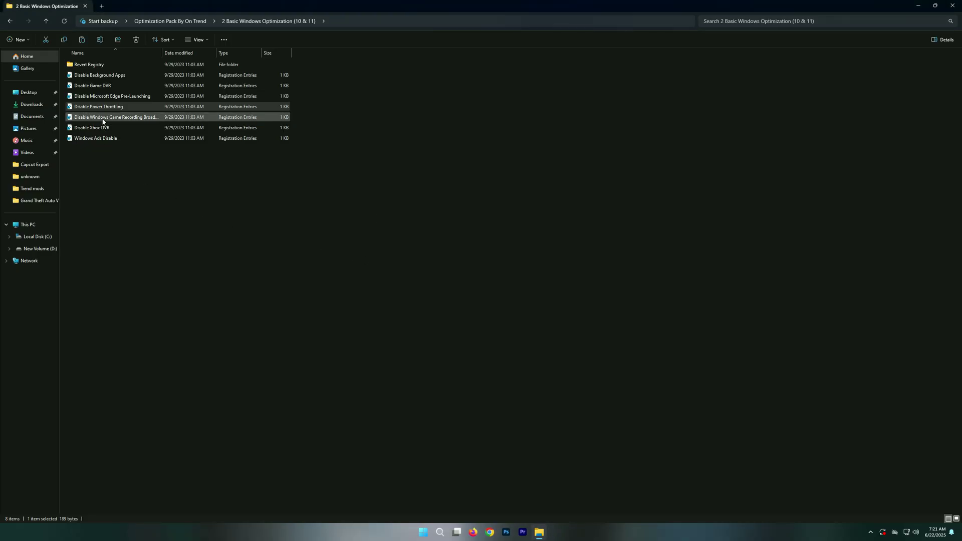
- Add the Disable Windows Game Recording Broadcasting and Disable Xbox DVR files to the registry
double_click(103, 121)
left_click(484, 321)
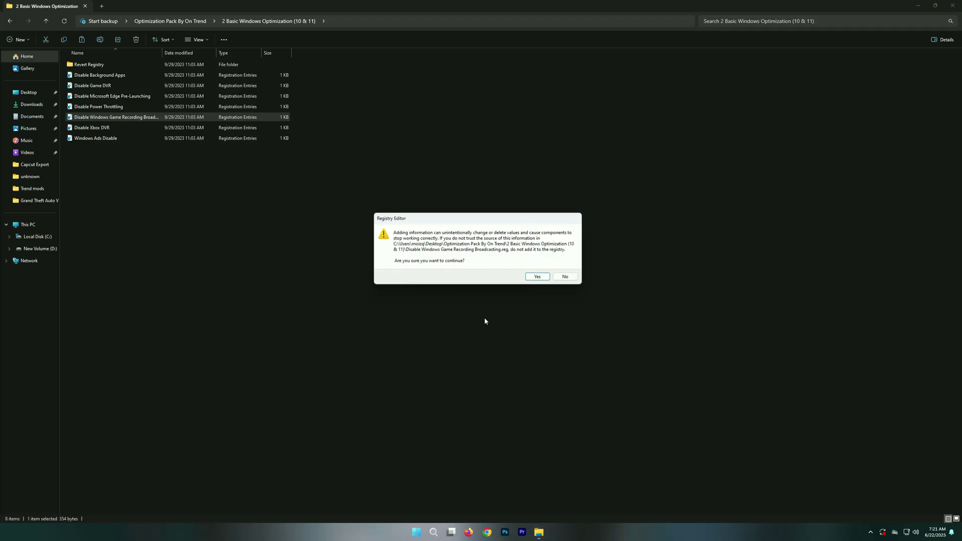
left_click(535, 278)
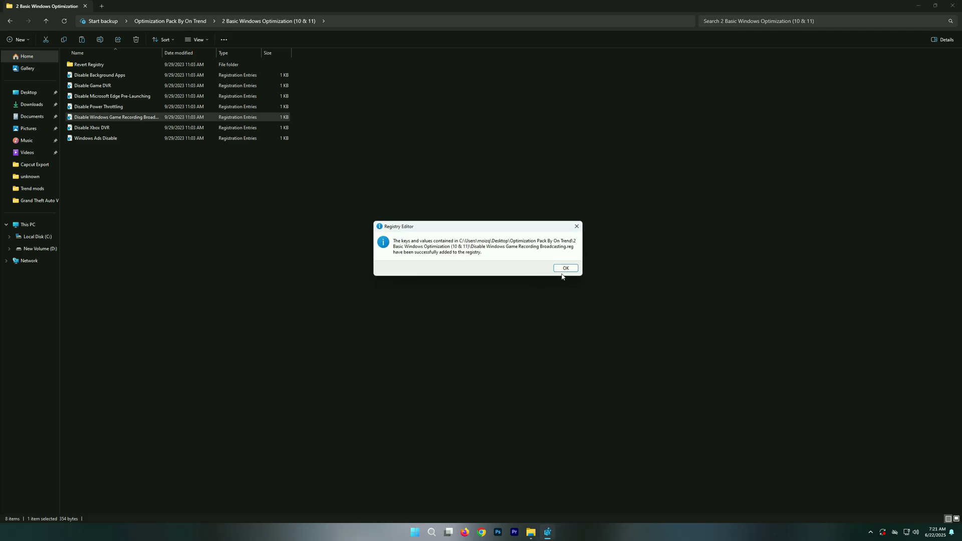
left_click(564, 269)
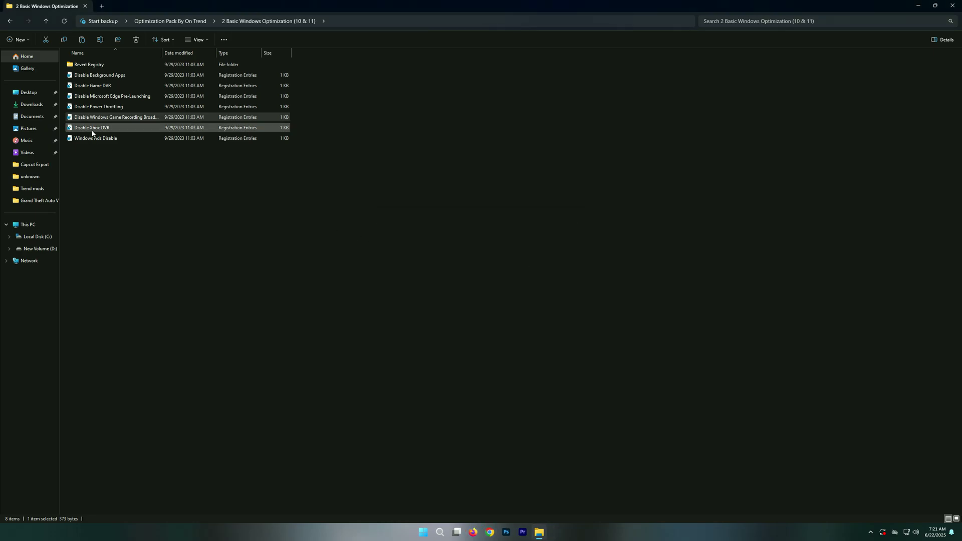
double_click(92, 131)
left_click(443, 327)
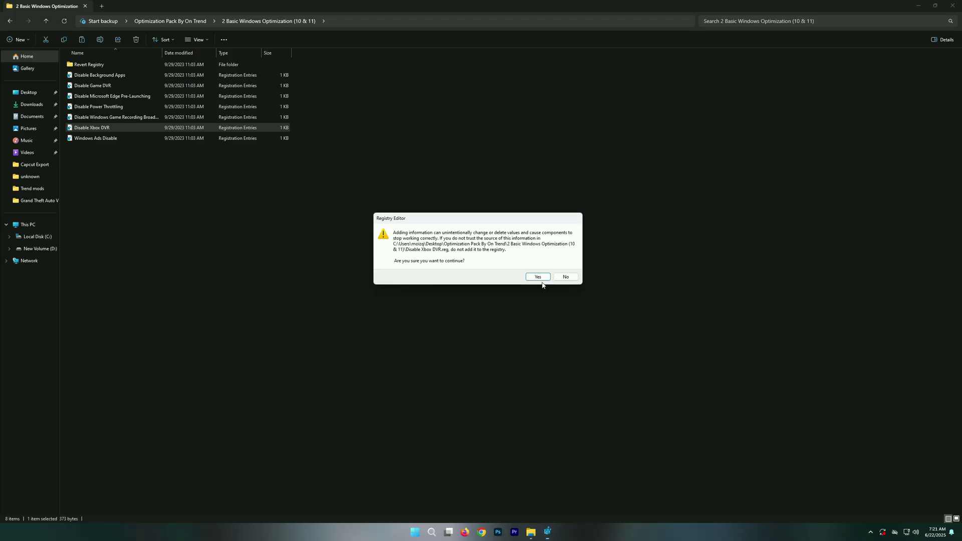
left_click(543, 279)
left_click(566, 269)
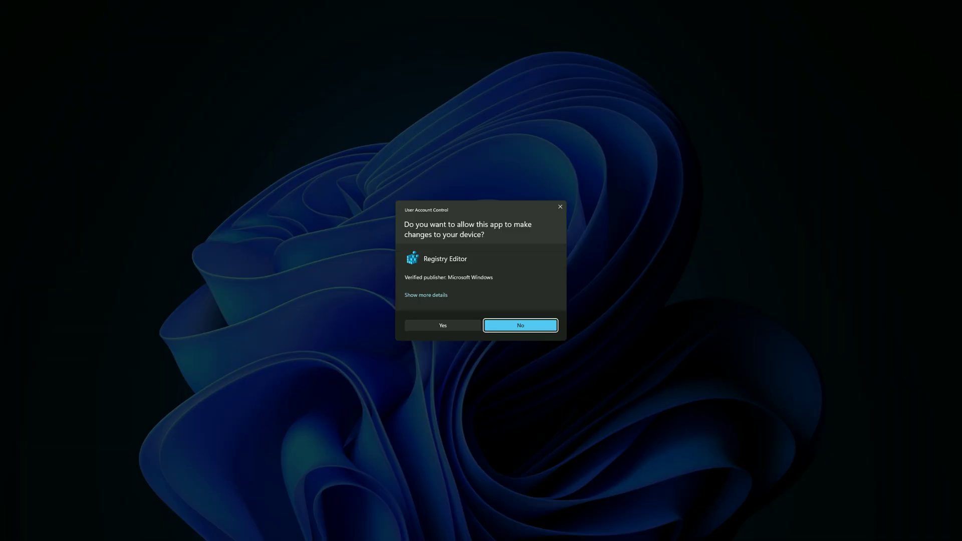
- Allow Registry Editor to make changes and add the Windows Ads Disable file to the registry
left_click(519, 325)
left_click(537, 277)
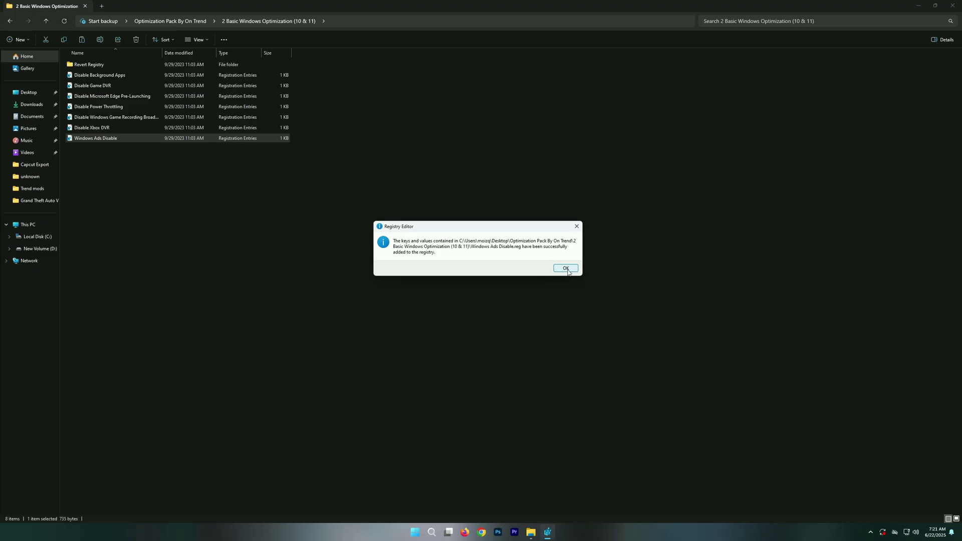
left_click(565, 269)
left_click_drag(165, 203, 97, 69)
left_click(156, 165)
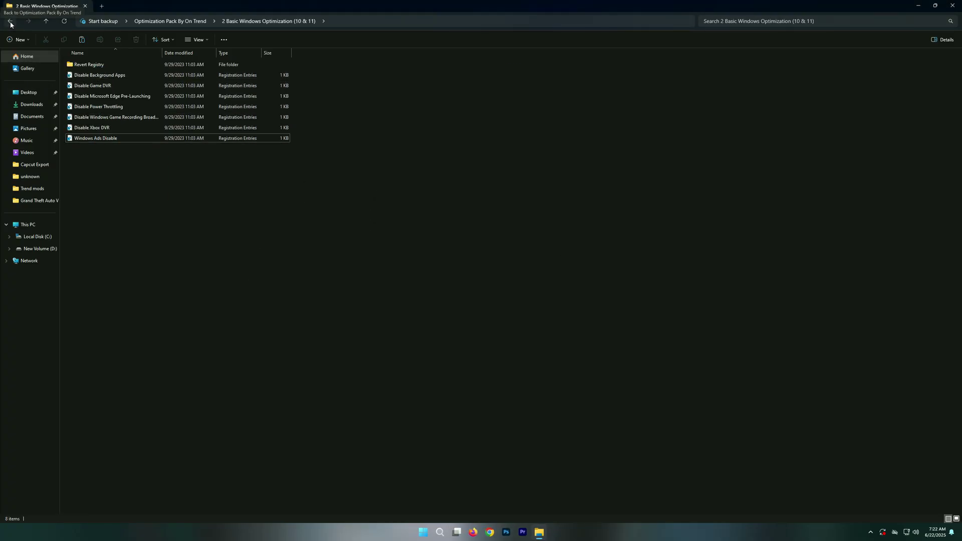
- Open the Power Plans shortcut in the pack's 3 Power Plan folder, review the available plans and close Power Options
left_click(10, 22)
double_click(95, 87)
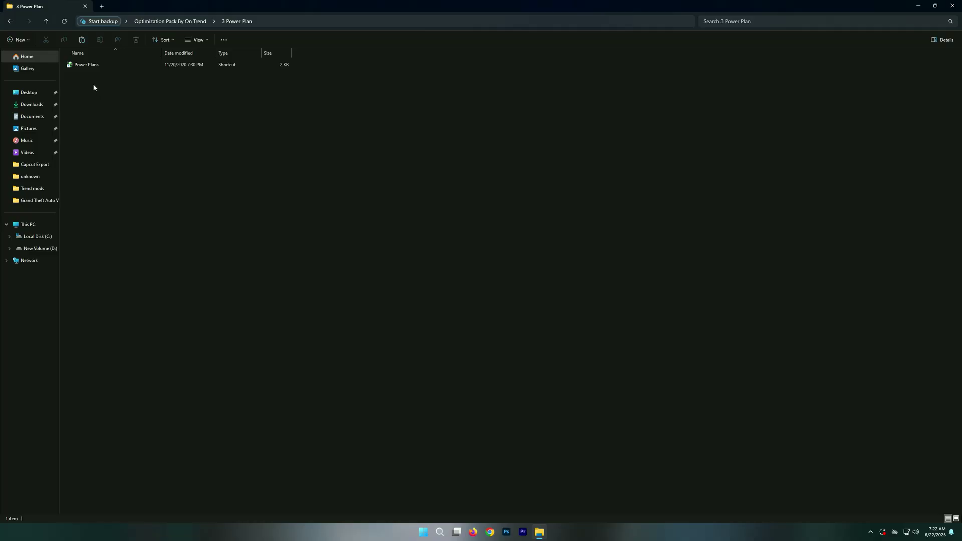
double_click(100, 67)
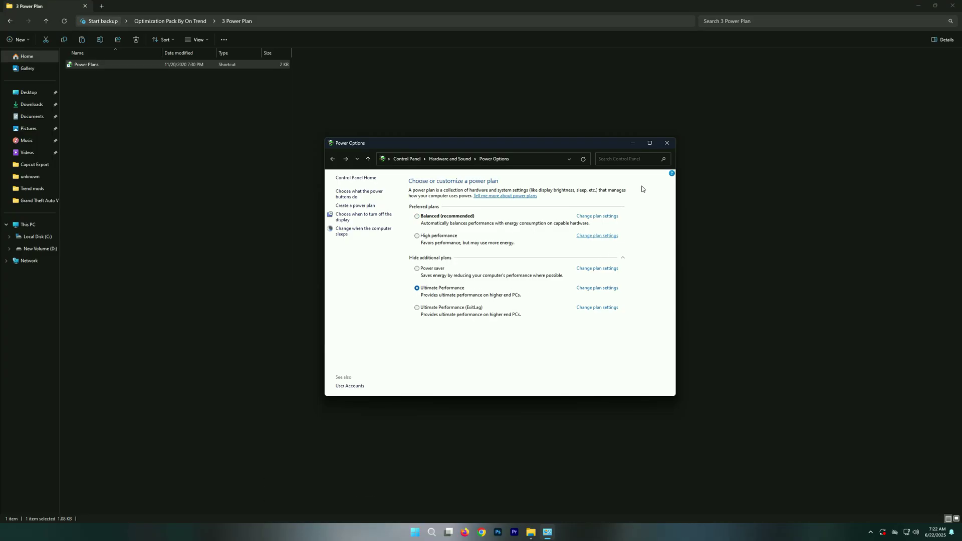
left_click(665, 144)
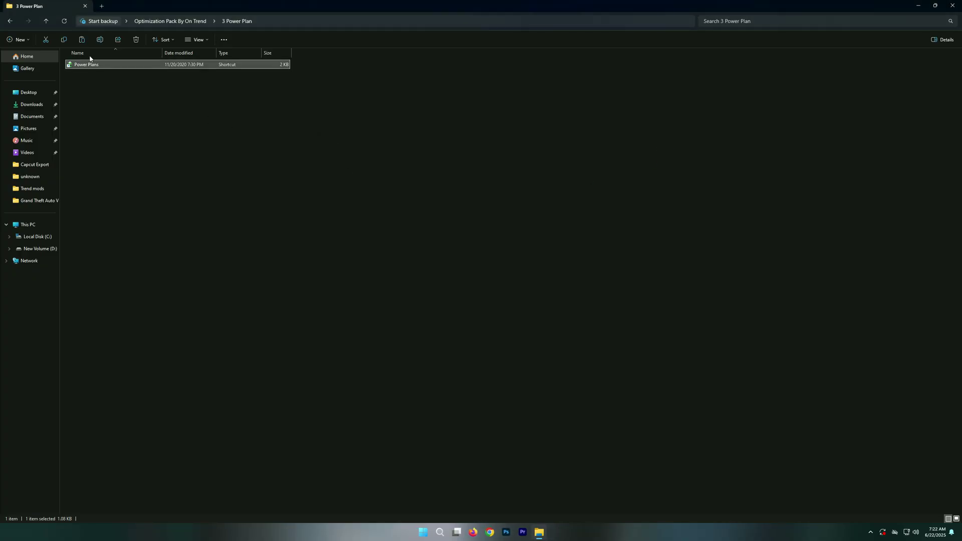
- Run Delete Update Cache from the pack's 4 Temporary Files Cleanup folder and close its command window
left_click(10, 21)
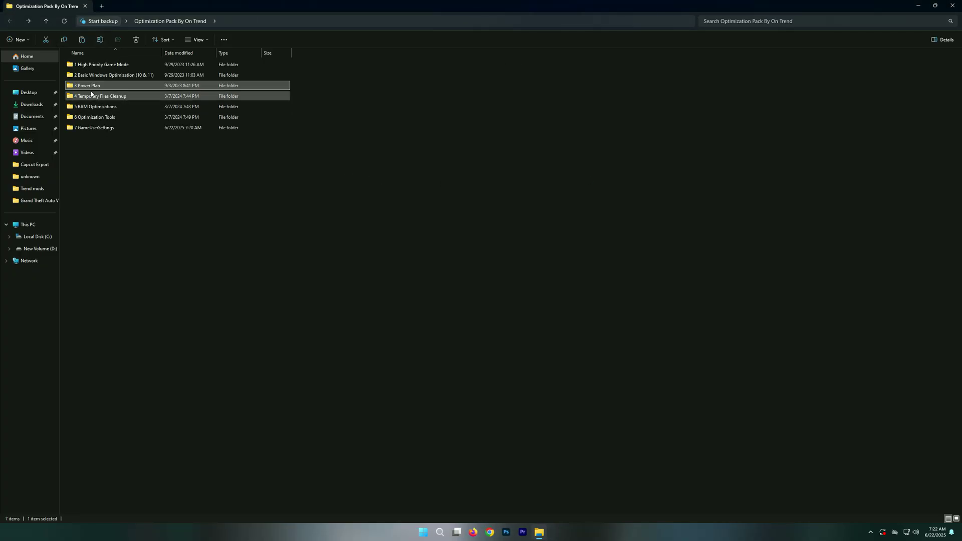
double_click(99, 96)
double_click(84, 65)
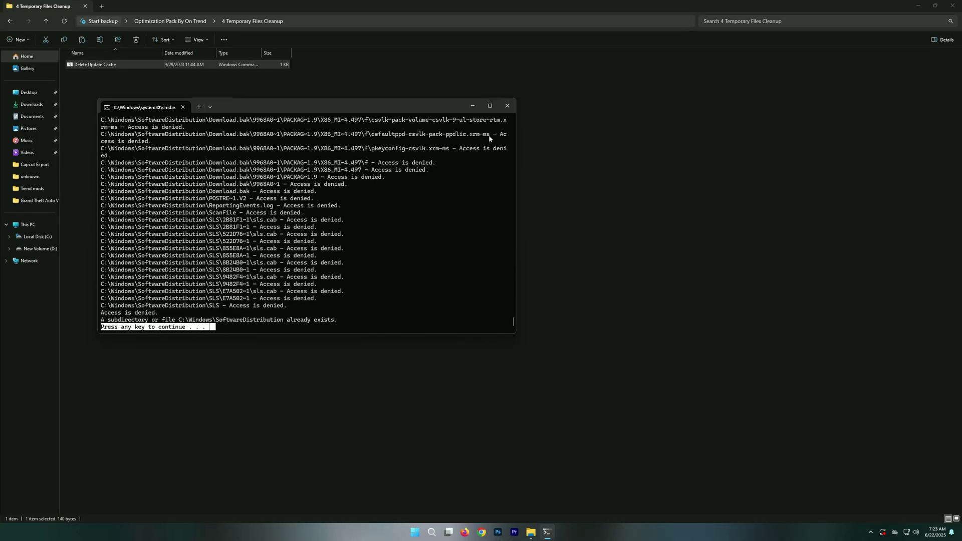
left_click(507, 106)
- Go to the pack's 5 RAM Optimizations folder and add the 16GB Ram file to the registry
left_click(10, 22)
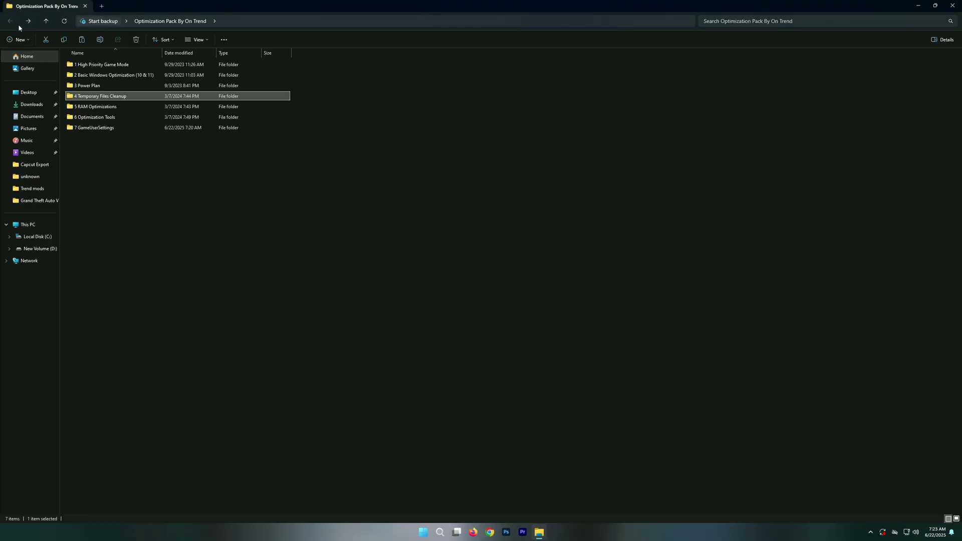
double_click(95, 107)
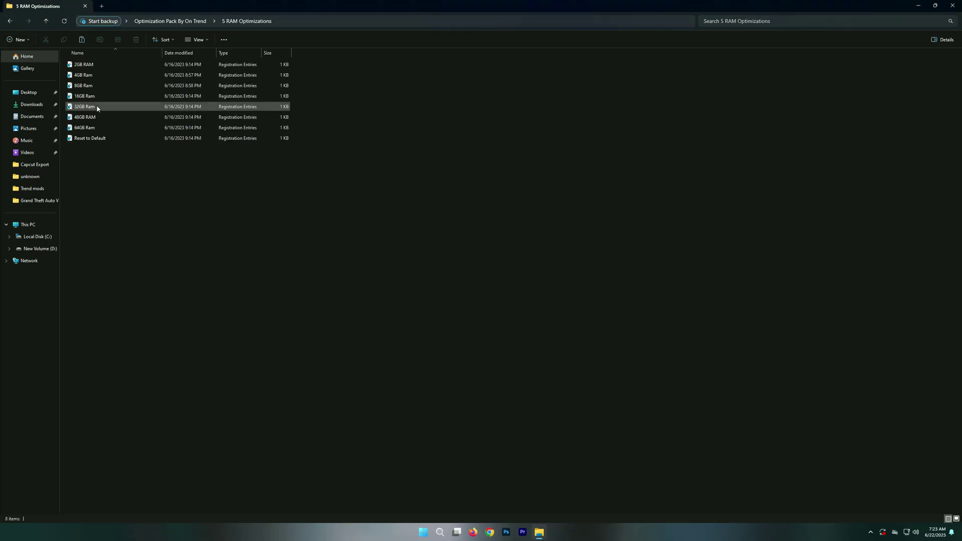
left_click_drag(153, 186, 94, 66)
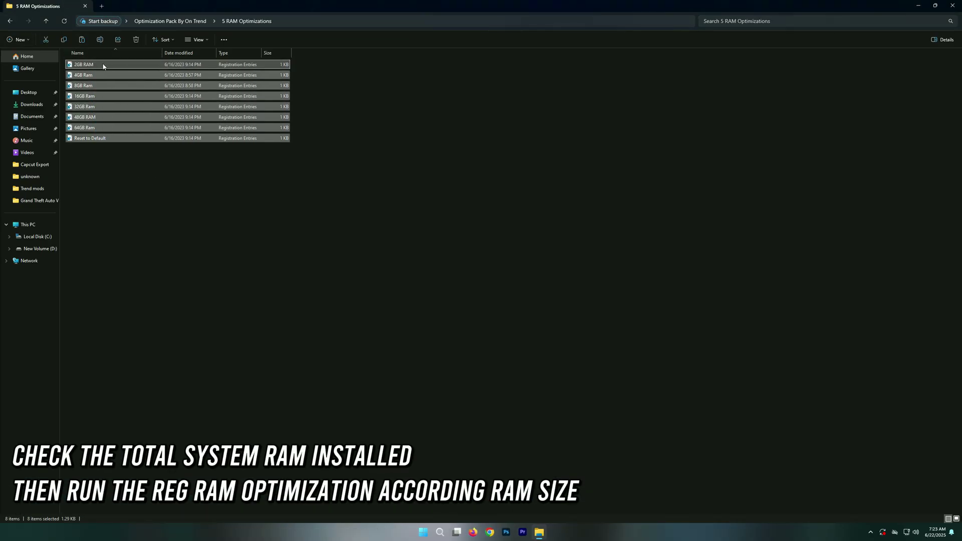
left_click(136, 167)
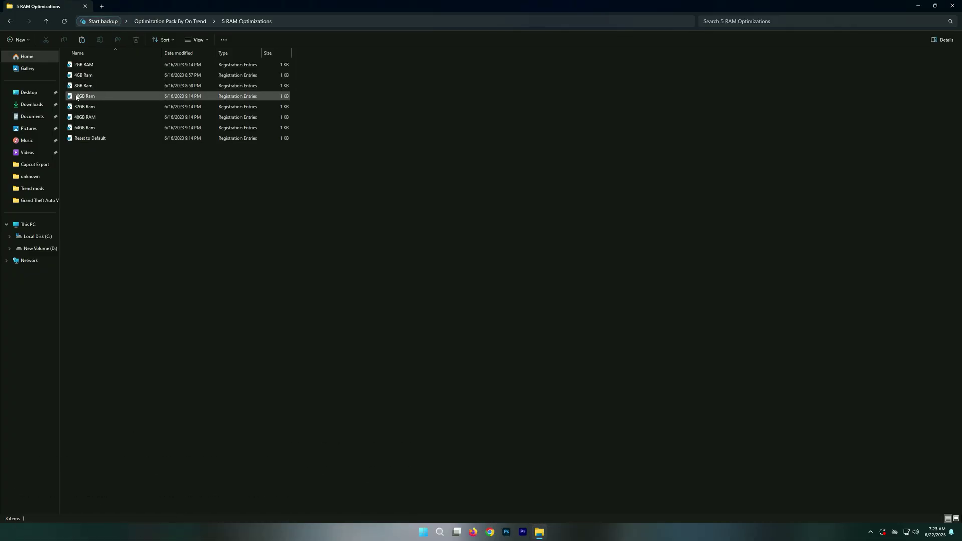
double_click(76, 97)
left_click(500, 326)
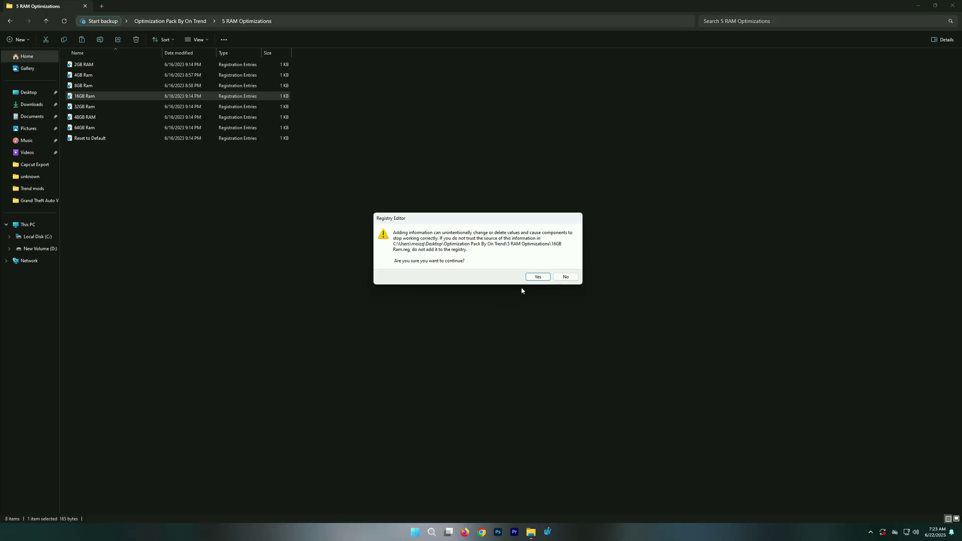
left_click(543, 275)
left_click(563, 266)
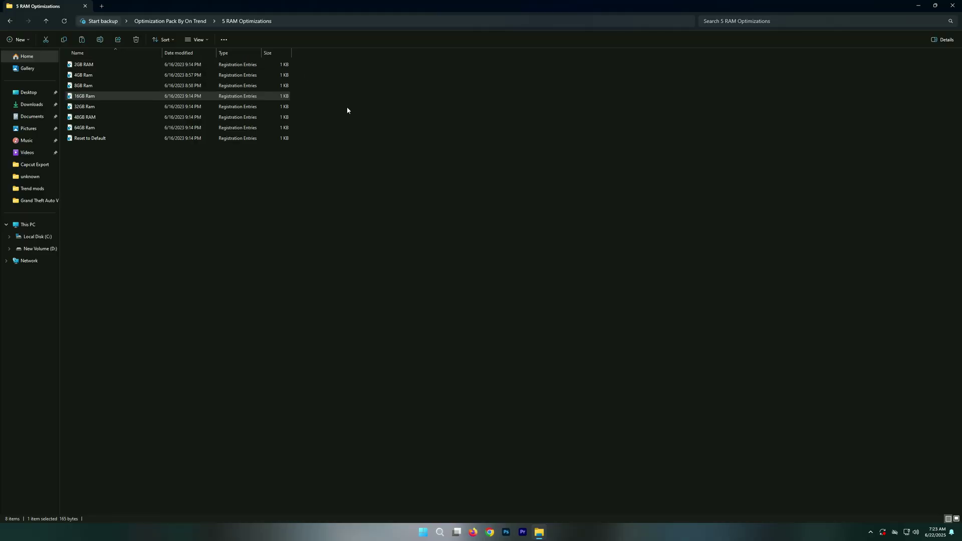
- Install Mem Reduct from 9 MemReduct in the pack's 6 Optimization Tools folder, keeping the default components and running it on finish
left_click(9, 21)
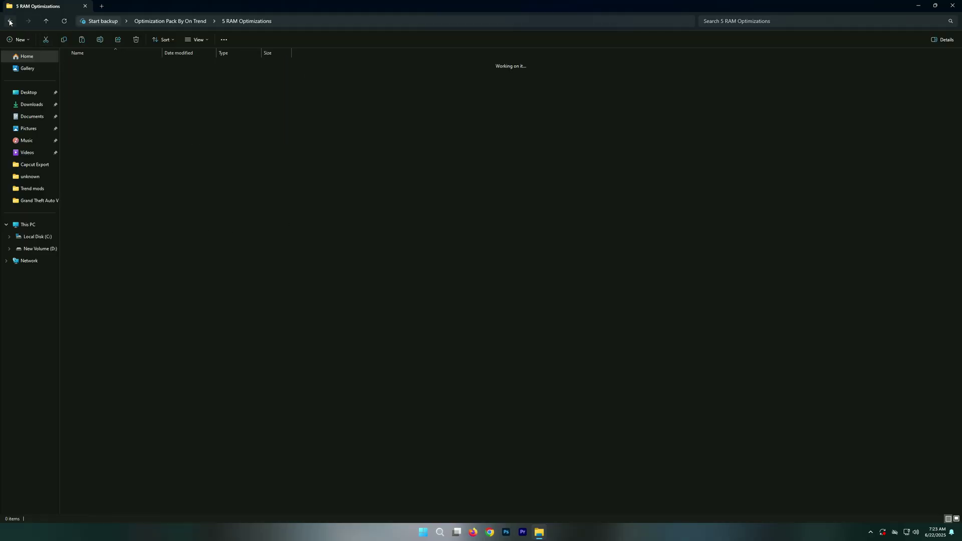
double_click(107, 118)
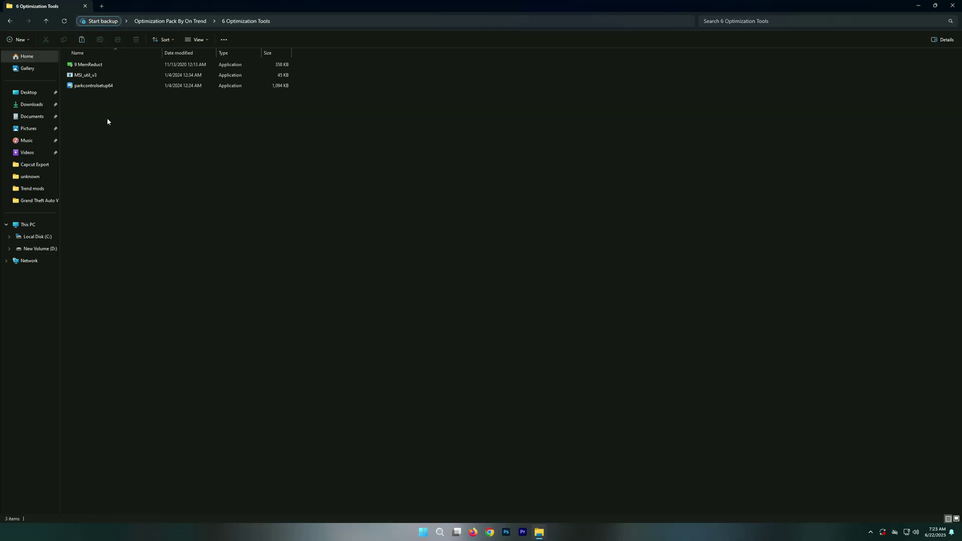
double_click(92, 65)
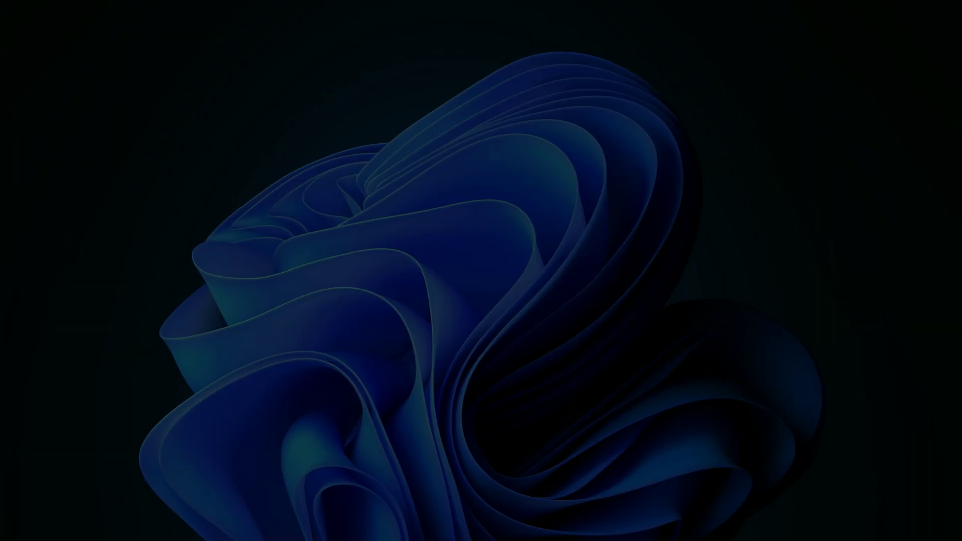
left_click(519, 331)
left_click(524, 326)
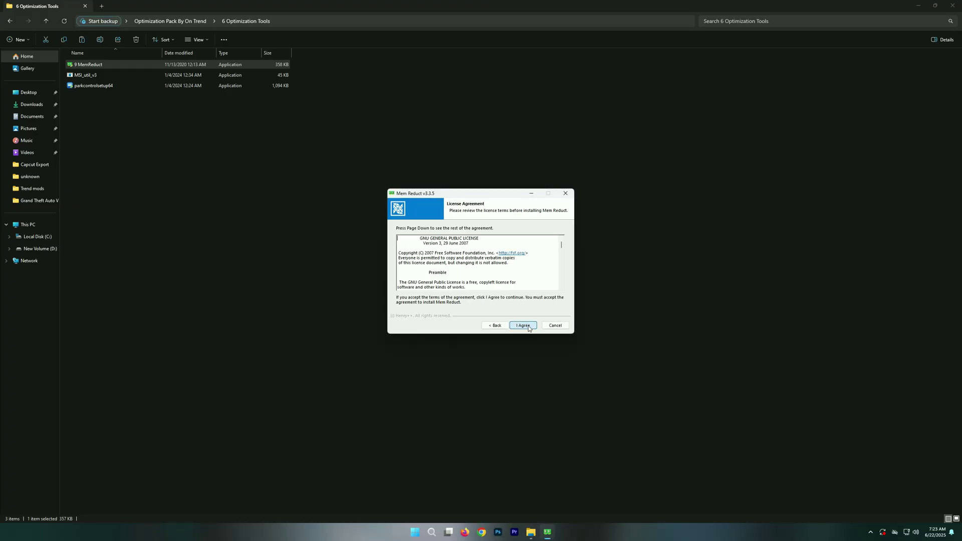
left_click(523, 326)
left_click(521, 326)
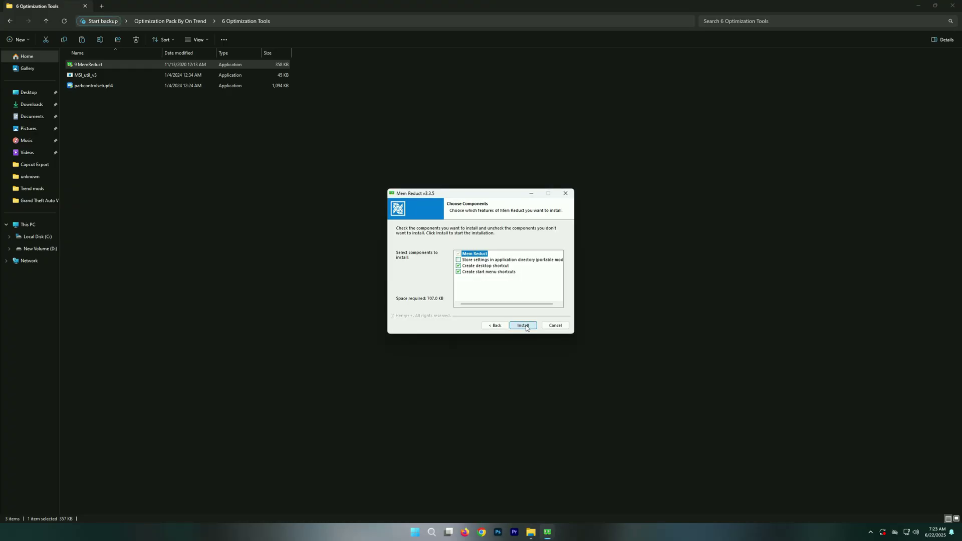
left_click(523, 325)
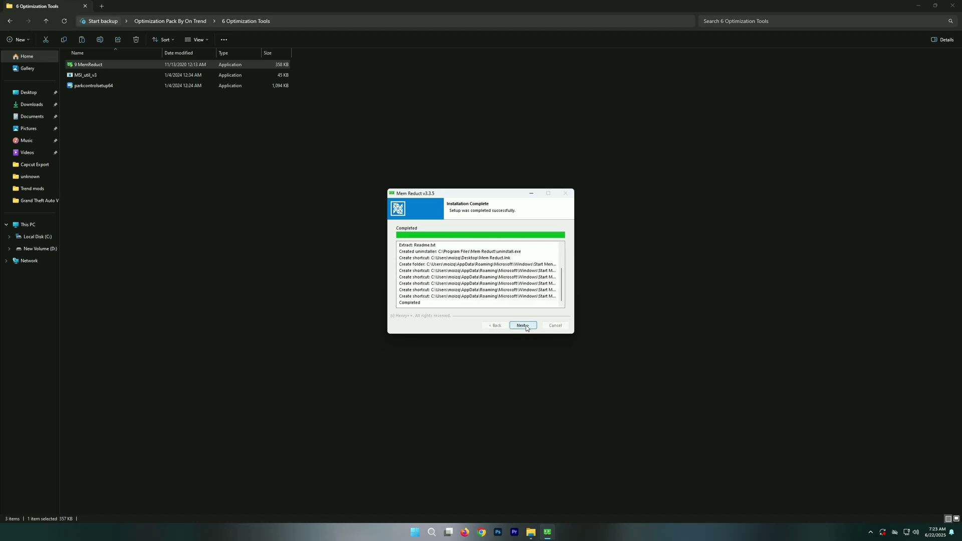
left_click(522, 325)
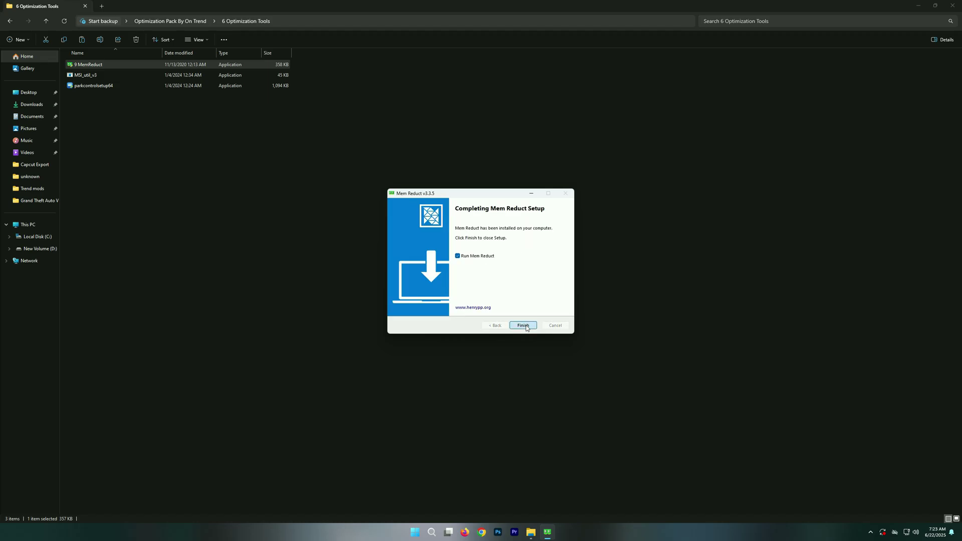
left_click(524, 326)
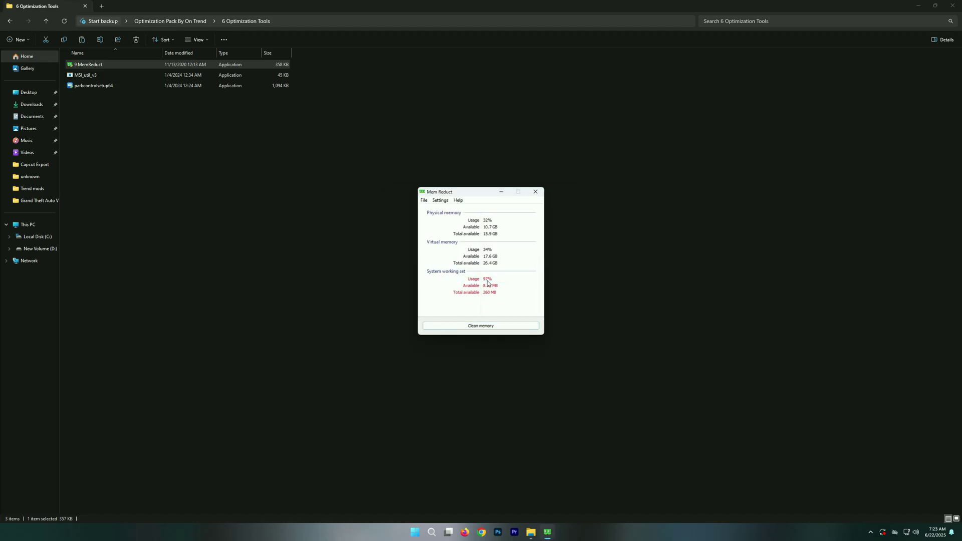
- Clean the memory with Mem Reduct, confirm the operation and dismiss the notification
left_click(489, 327)
left_click(503, 275)
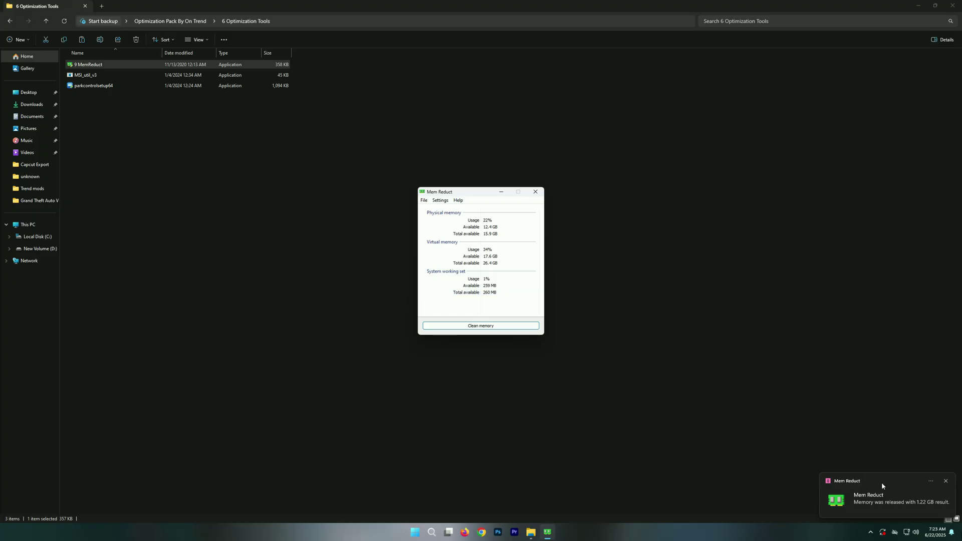
left_click(945, 482)
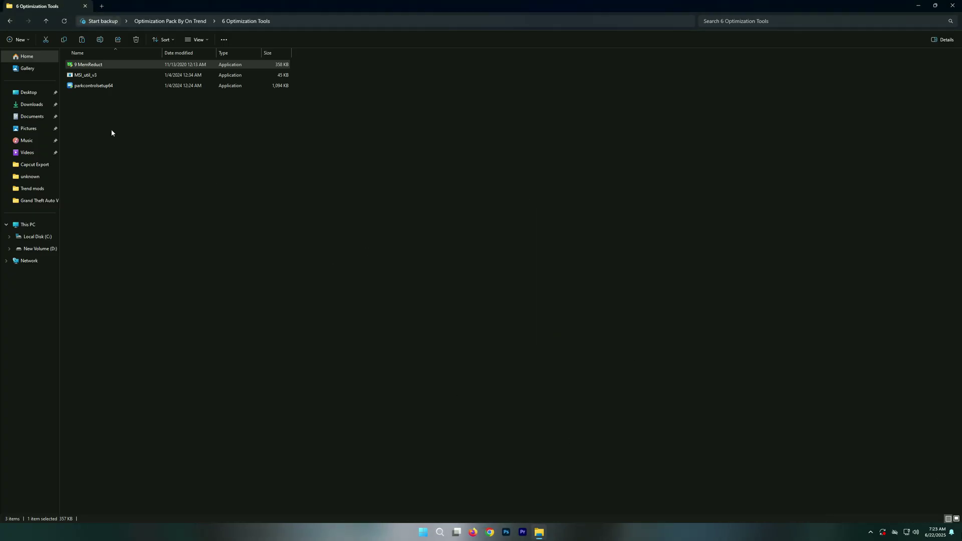
- Run MSI_util_v3 as administrator and move the MSI mode utility window to the middle of the screen
right_click(97, 77)
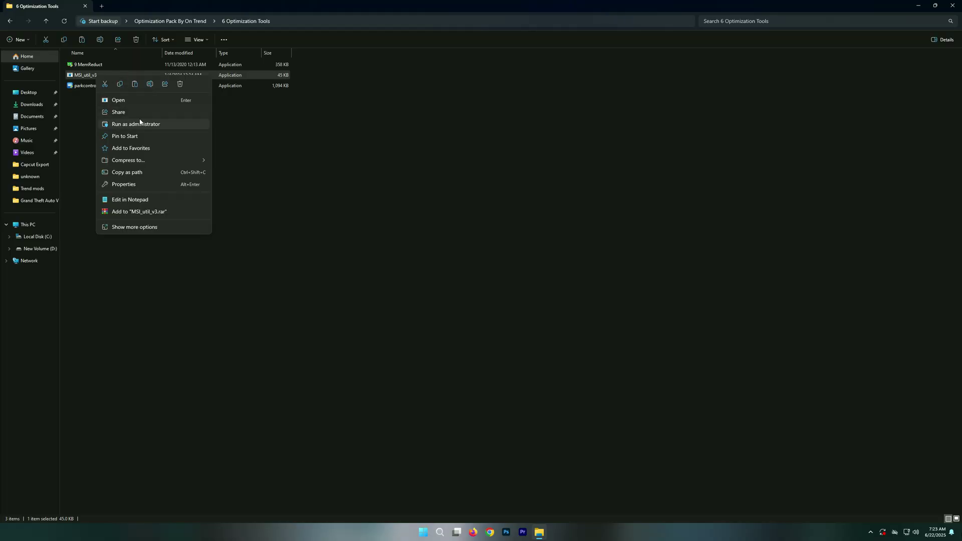
left_click(131, 125)
left_click(437, 328)
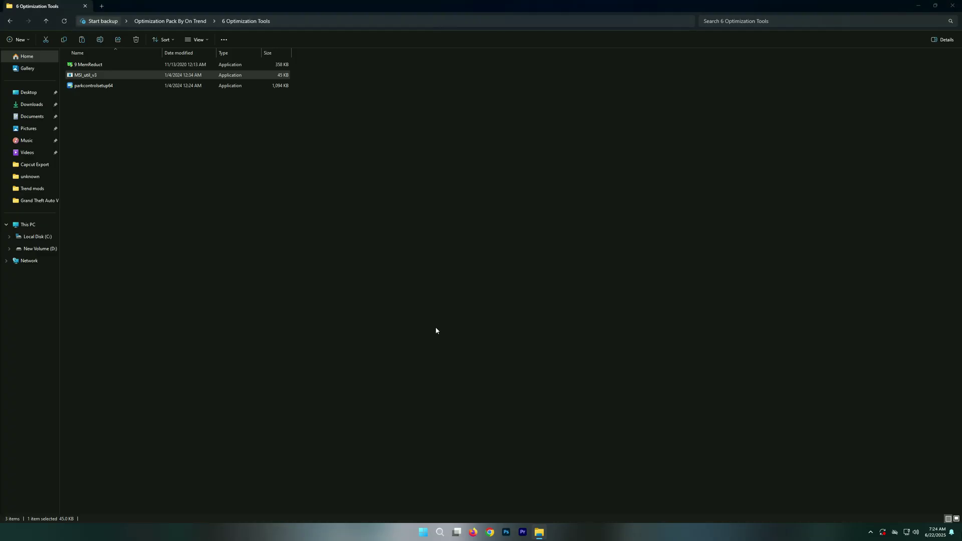
left_click_drag(256, 53, 508, 132)
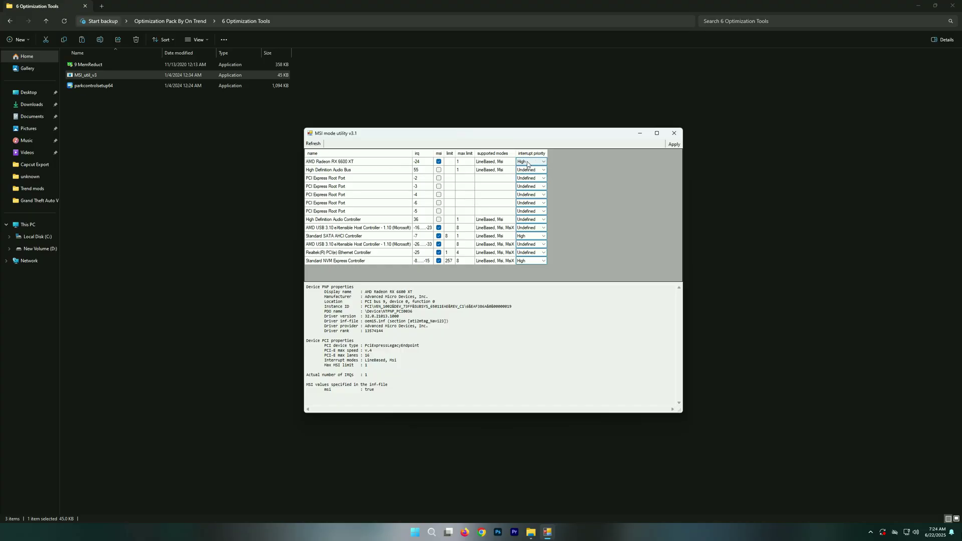
- Close the MSI mode utility and install ParkControl from parkcontrolsetup64, allowing changes to the device and accepting the license agreement
left_click(674, 133)
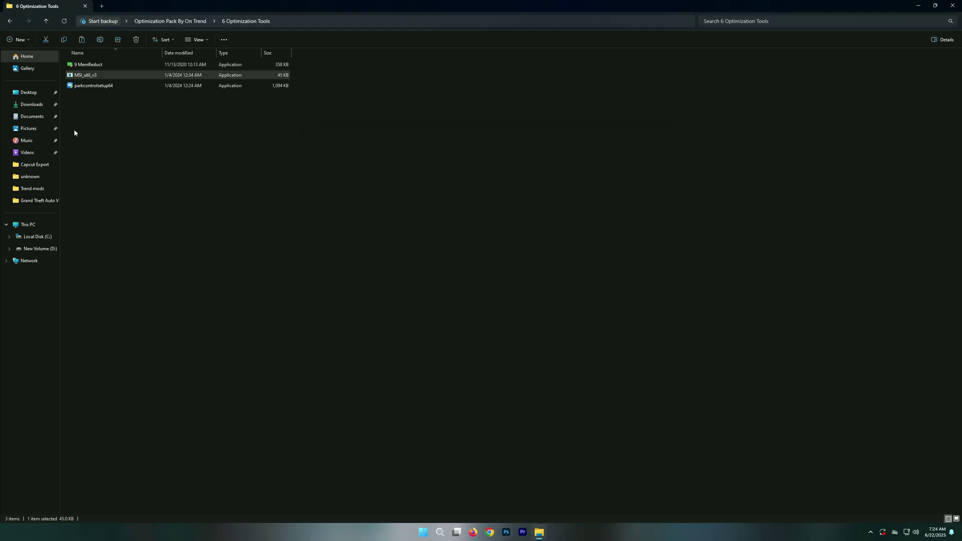
double_click(100, 85)
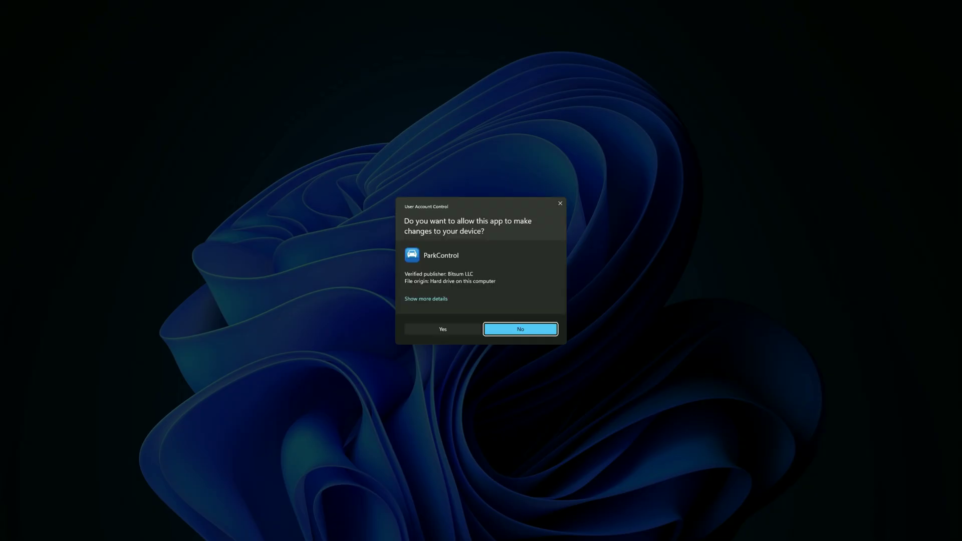
left_click(443, 330)
left_click(483, 282)
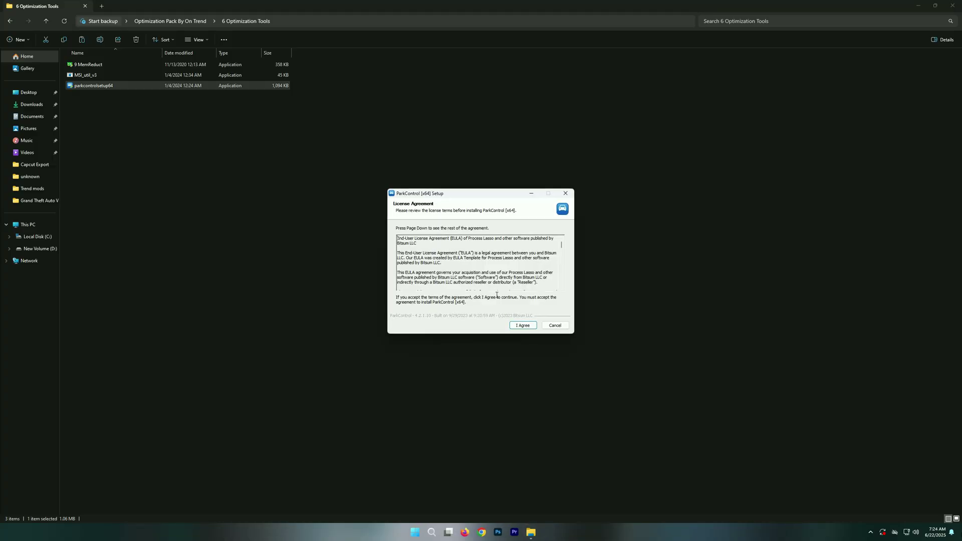
left_click(524, 325)
left_click(524, 326)
left_click(524, 326)
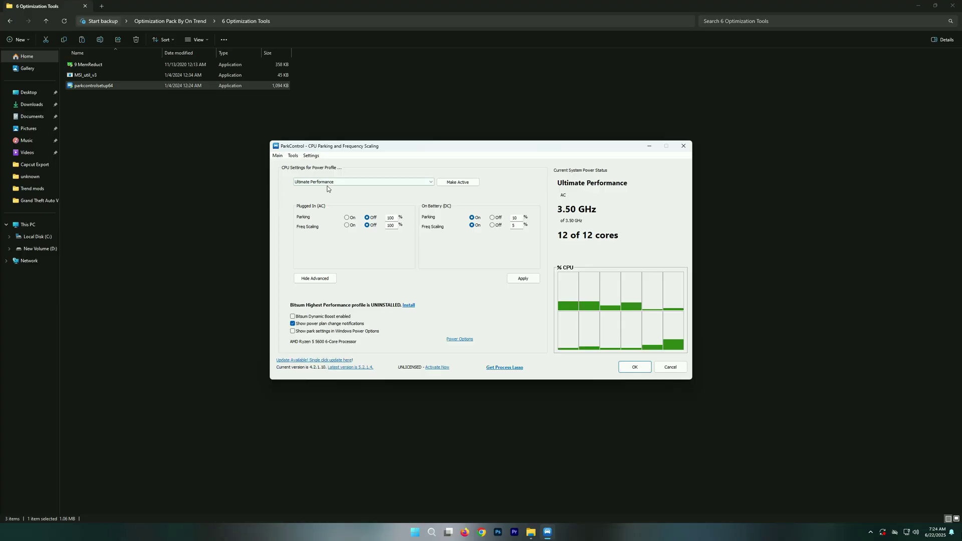
- Select the Ultimate Performance power profile in ParkControl, make it active and confirm the settings
left_click(326, 182)
left_click(307, 204)
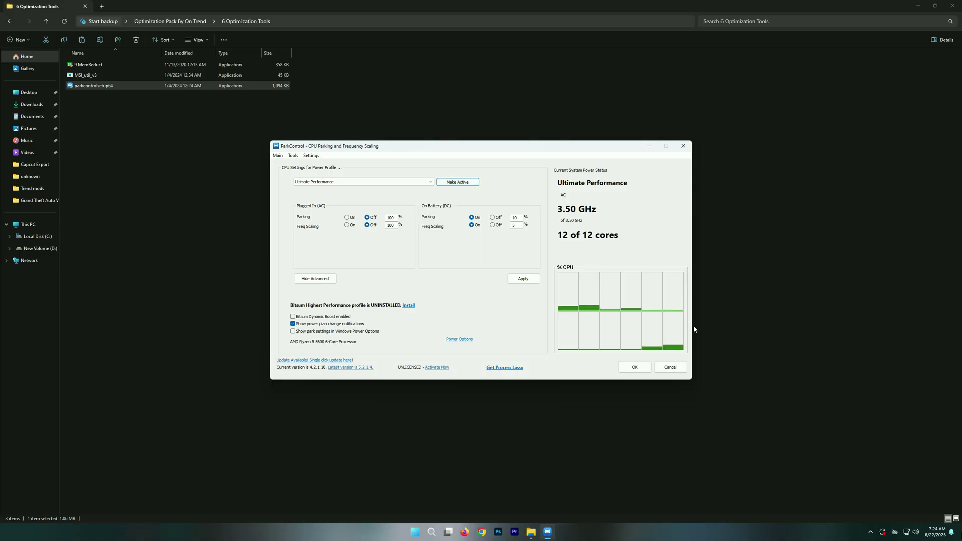
left_click(634, 368)
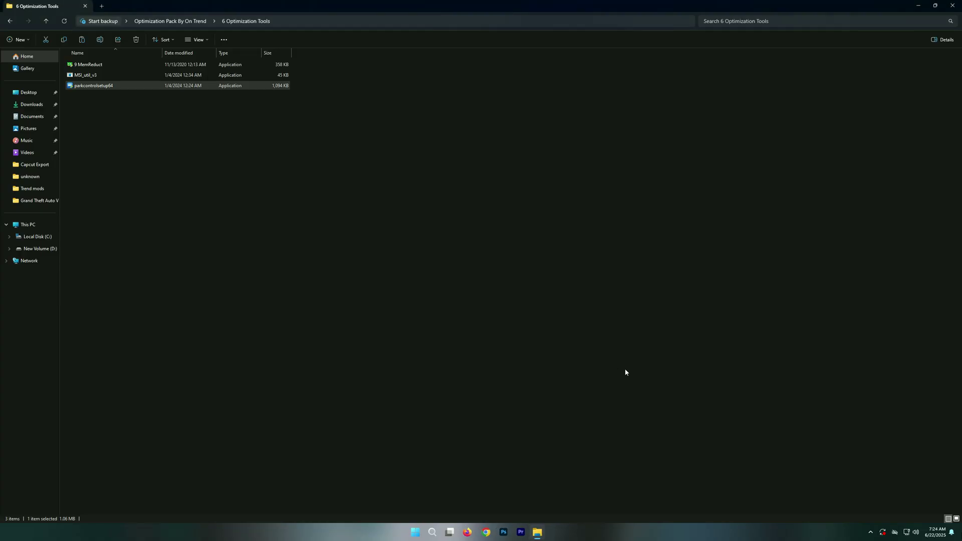
- Go to the pack's 7 GameUserSettings folder and copy the GameUserSettings file
left_click(10, 21)
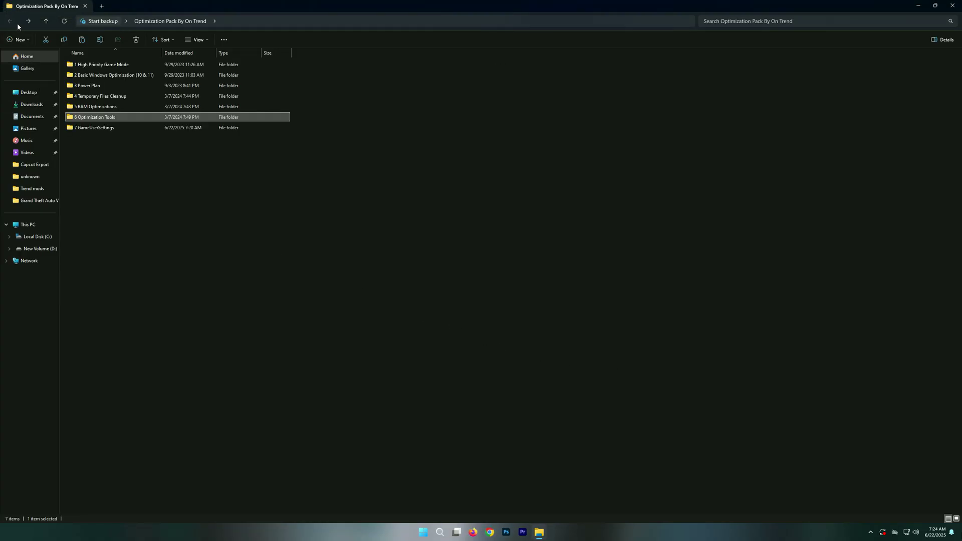
double_click(90, 128)
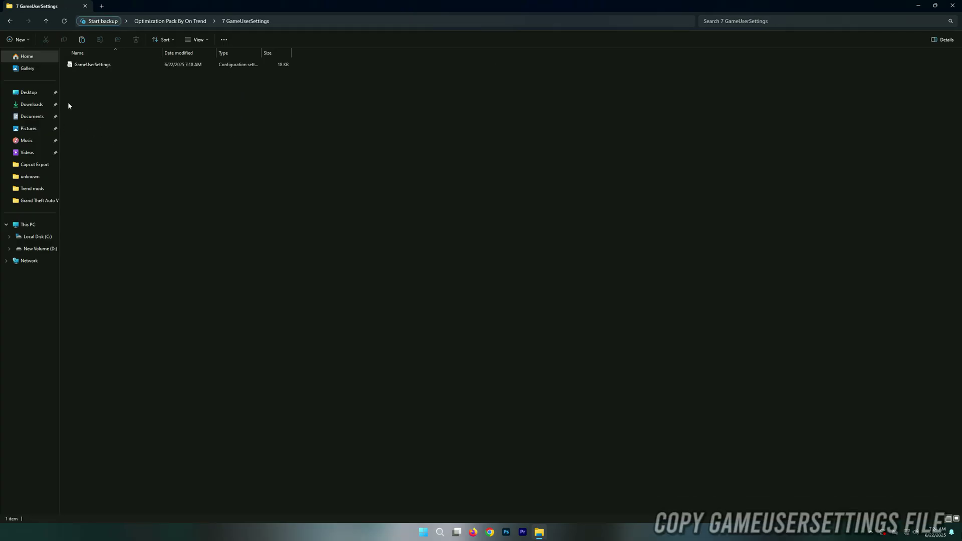
left_click(81, 64)
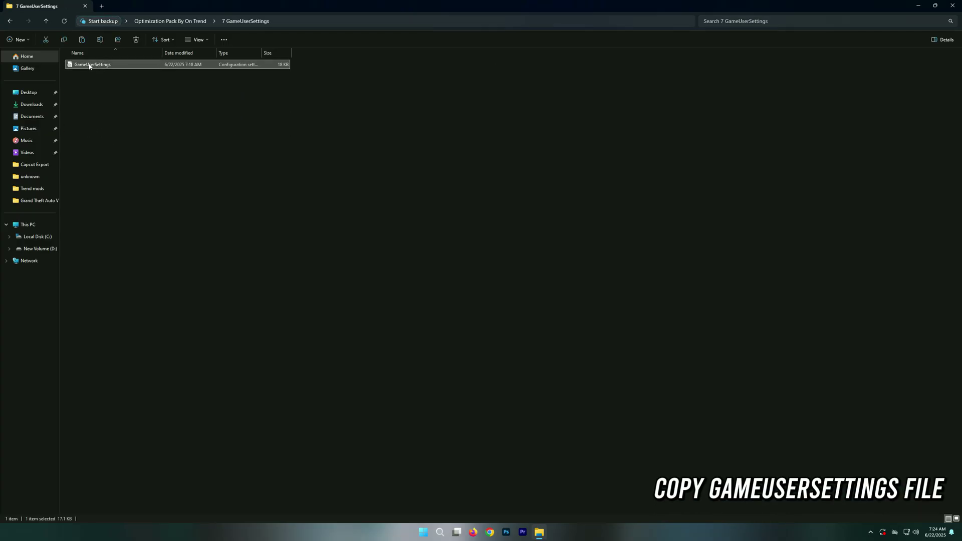
right_click(96, 65)
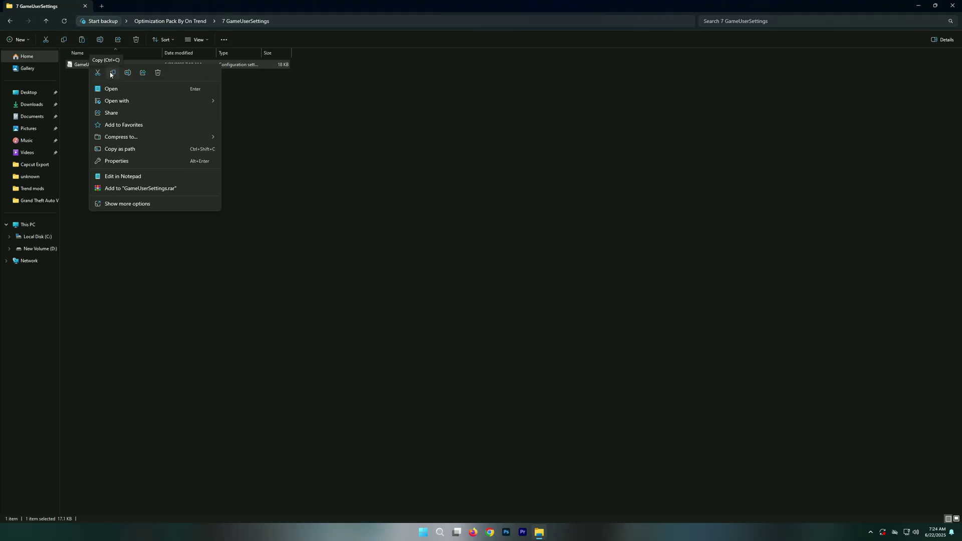
left_click(112, 73)
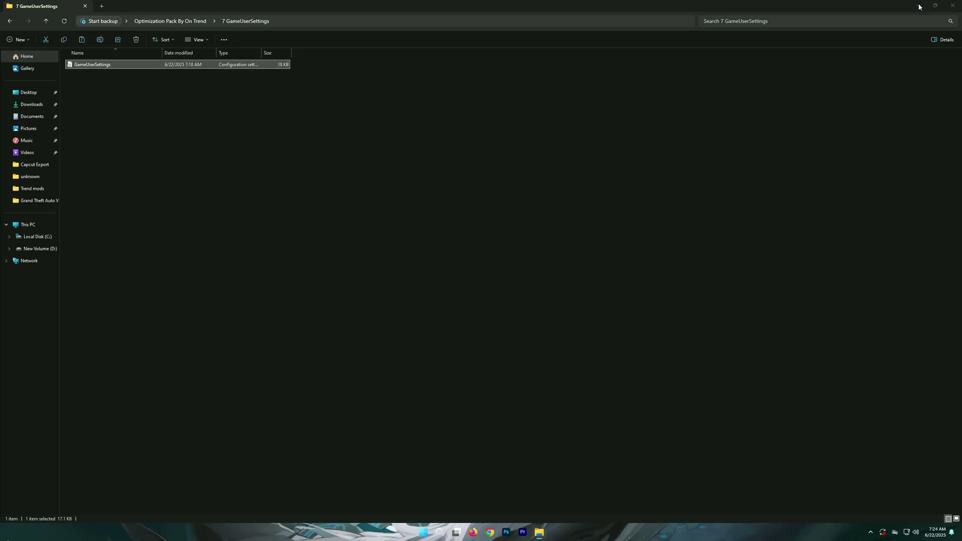
- Minimize the folder window and open %localappdata% through the Run dialog, moved to the middle of the screen
left_click(917, 6)
key("super+r")
left_click_drag(75, 446, 471, 284)
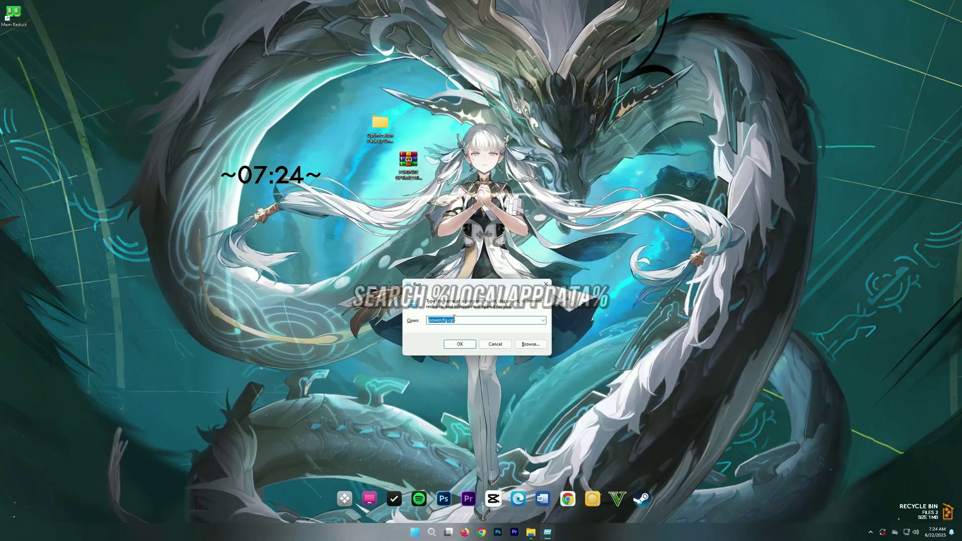
type("%loc")
type("alapp")
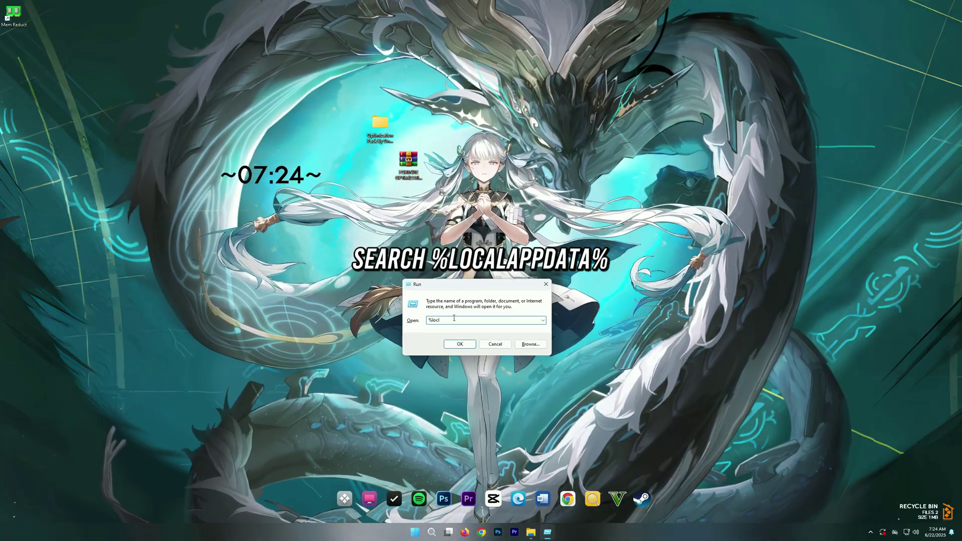
type("data")
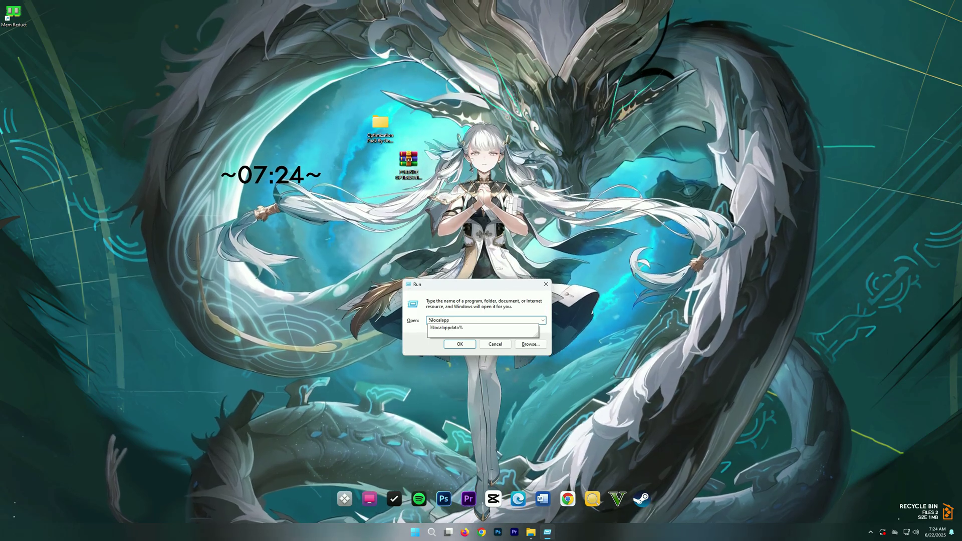
left_click(446, 328)
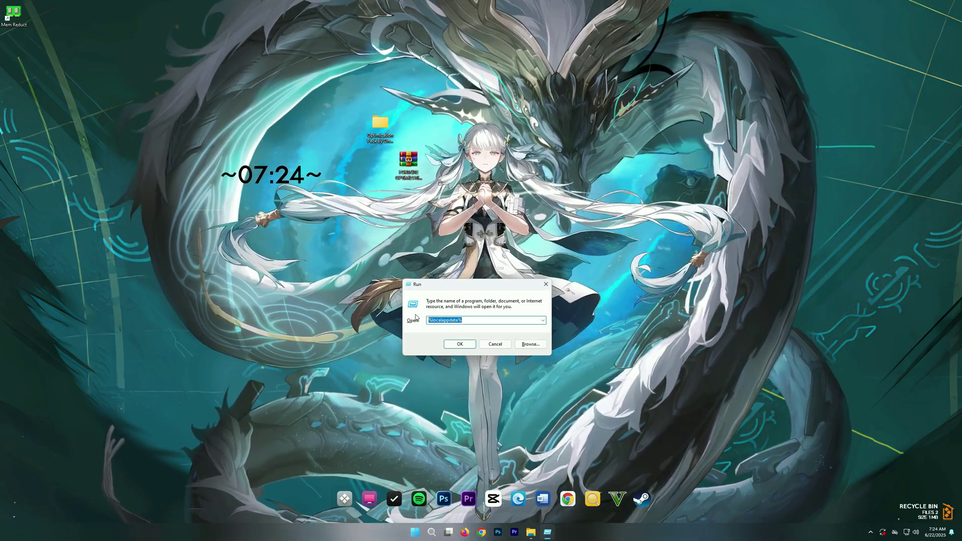
left_click(457, 345)
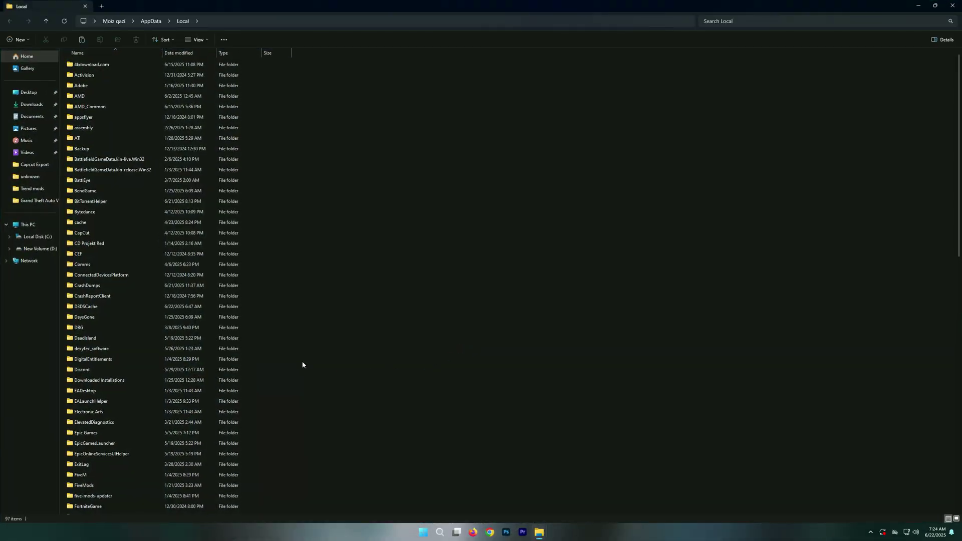
- Find the FortniteGame folder in Local and go through Saved and Config to its WindowsClient folder
key("f")
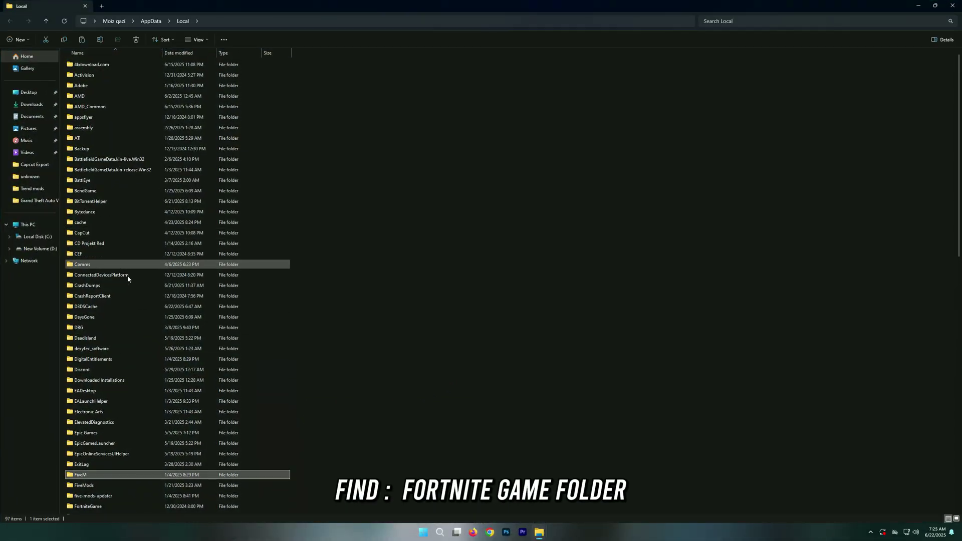
scroll(128, 281, "down", 4)
scroll(113, 313, "down", 2)
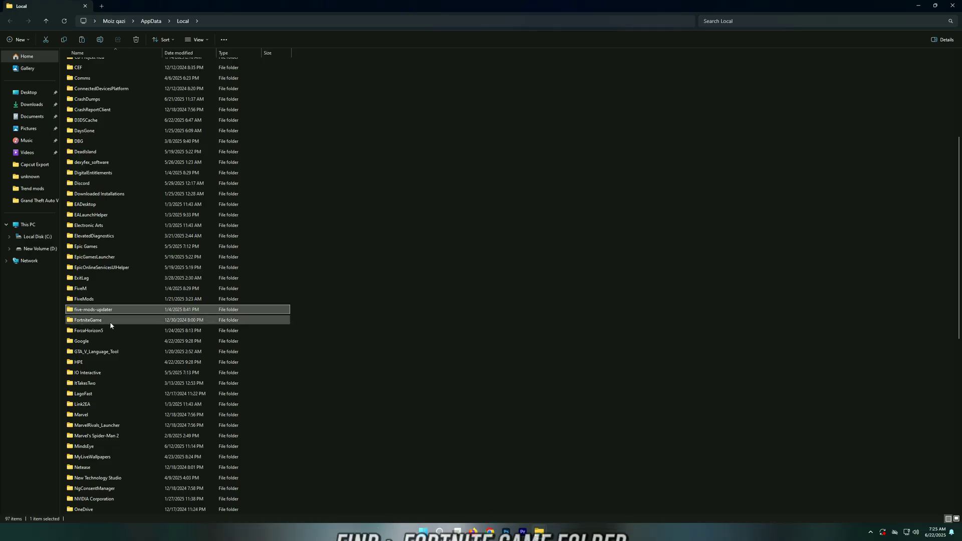
left_click(95, 323)
double_click(86, 323)
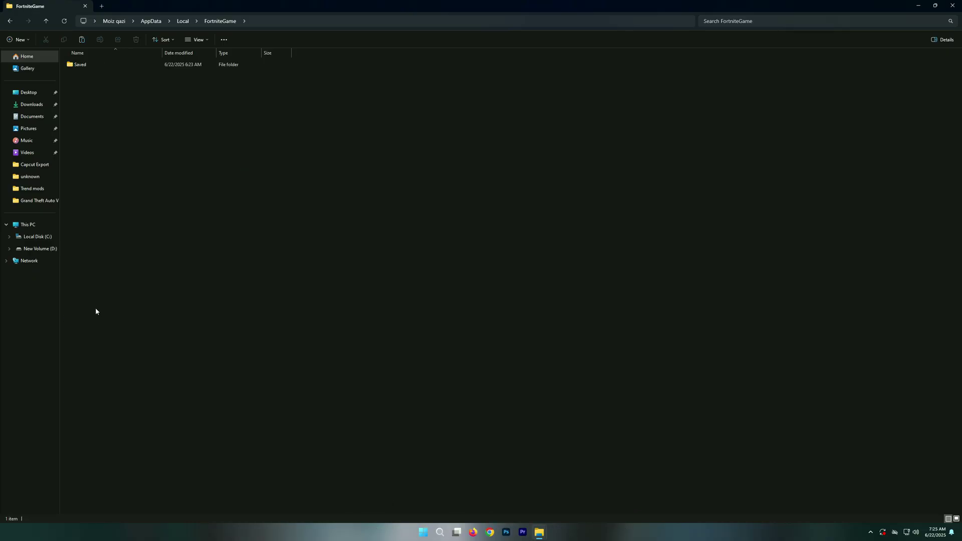
double_click(91, 64)
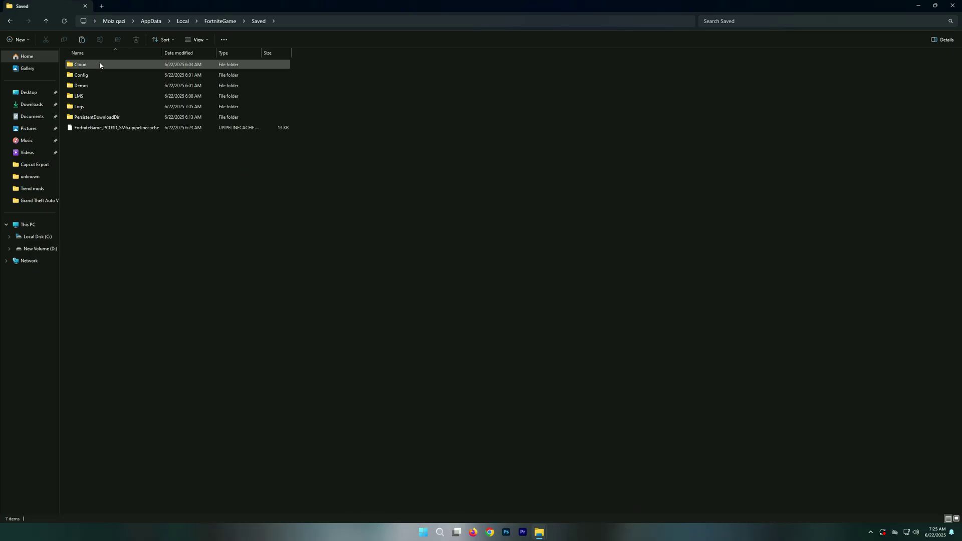
double_click(91, 75)
double_click(100, 78)
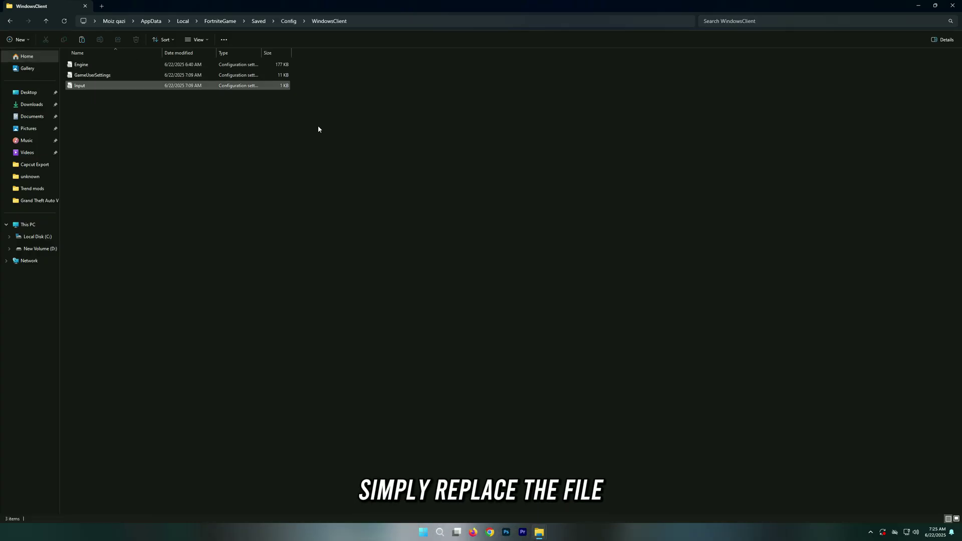
- Paste the copied GameUserSettings file into the WindowsClient folder, replacing the file in the destination
right_click(332, 130)
left_click(339, 138)
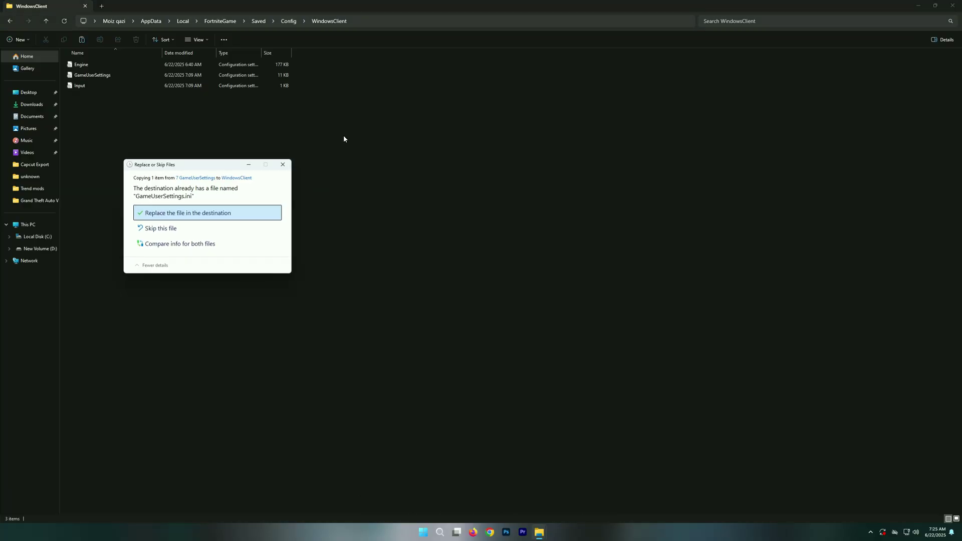
left_click(179, 214)
key("shift+Down")
left_click(575, 114)
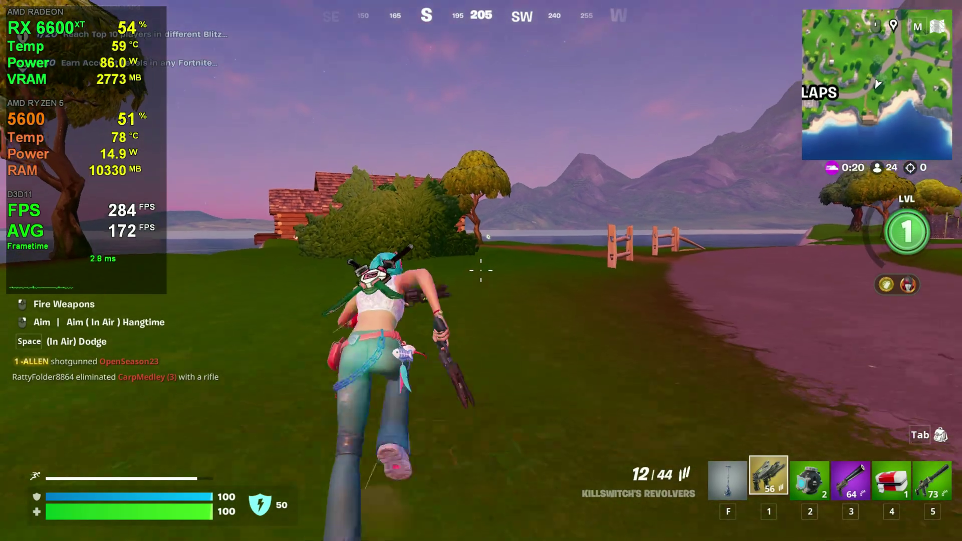
key("w")
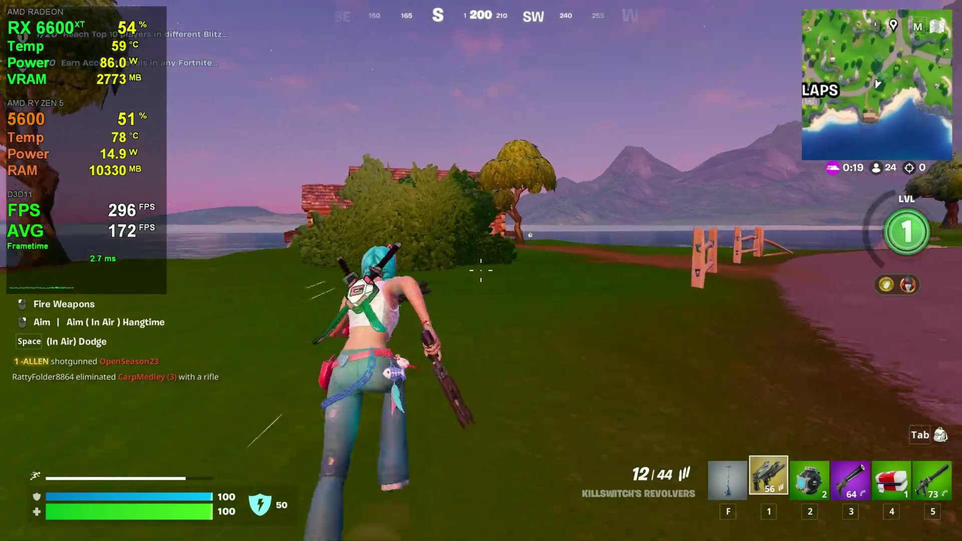
key("w")
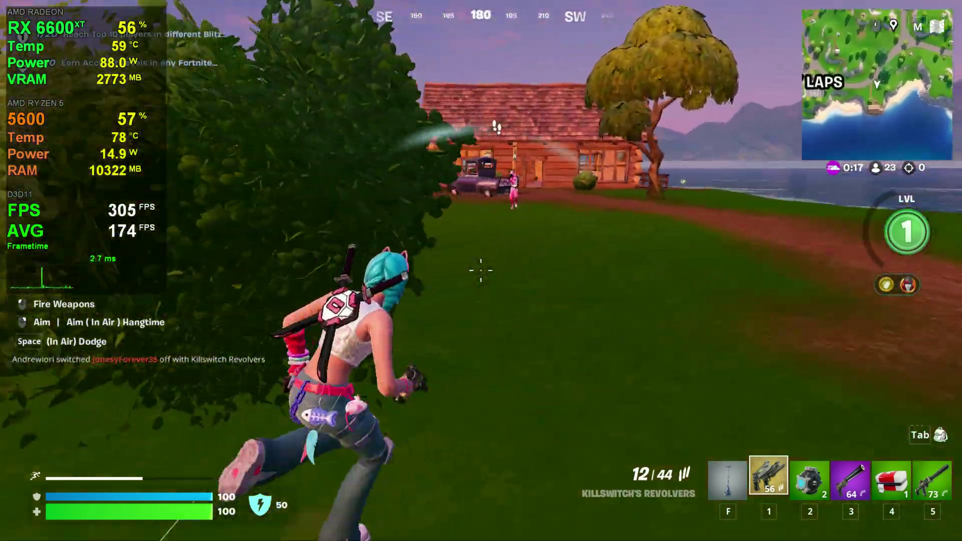
left_click(480, 270)
left_click(481, 271)
key("w")
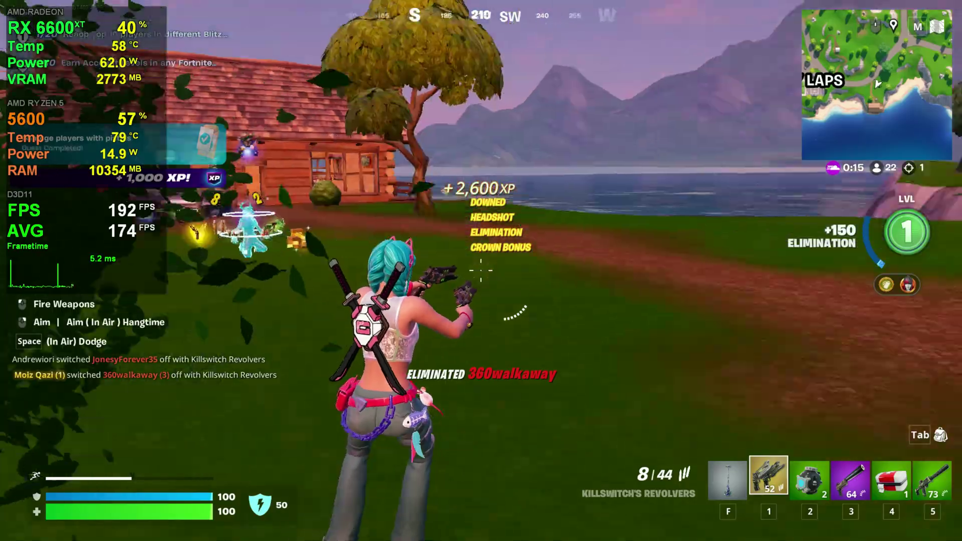
key("w")
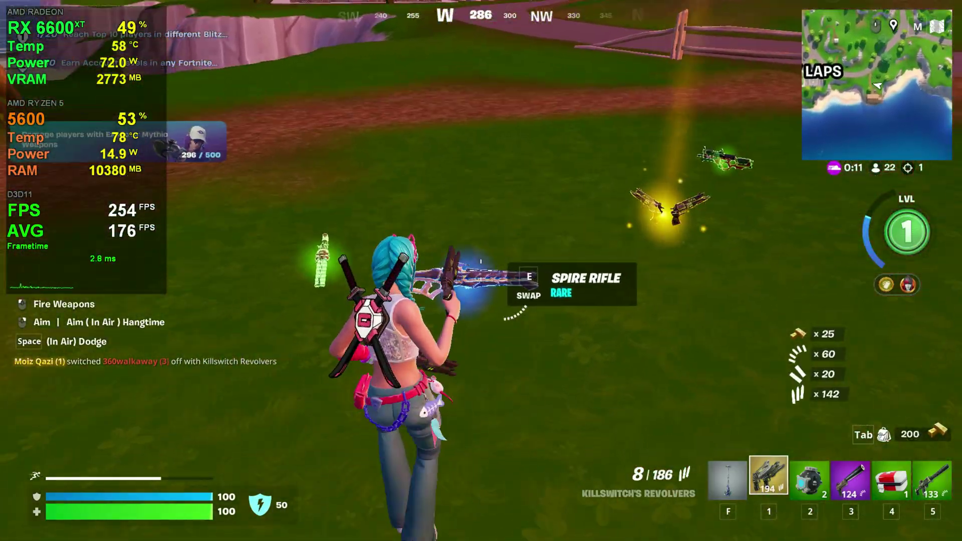
key("2")
left_click(480, 257)
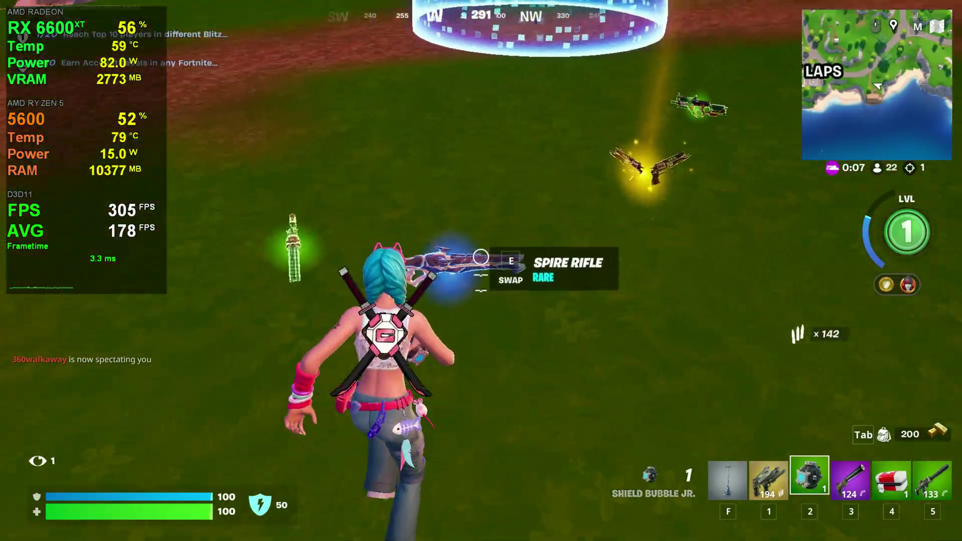
left_click(481, 257)
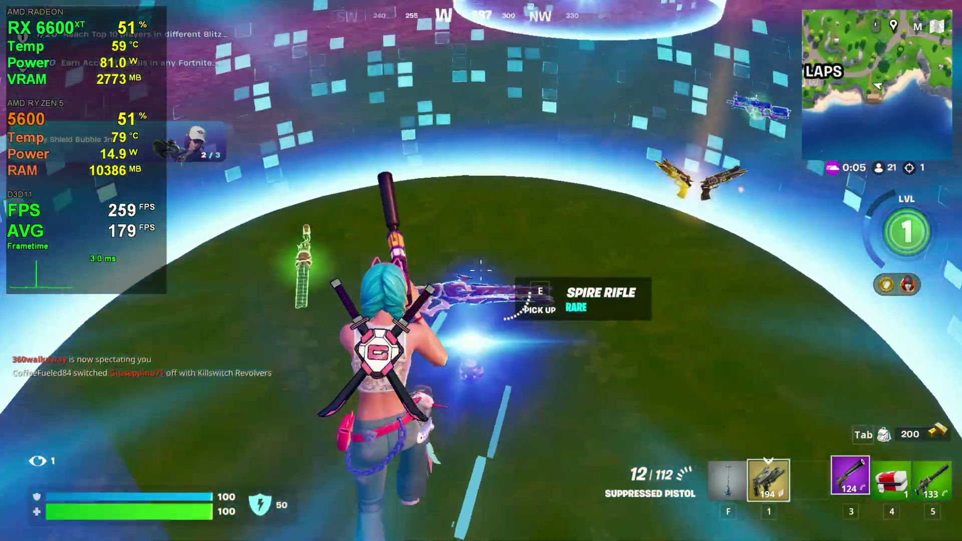
key("e")
key("4")
key("5")
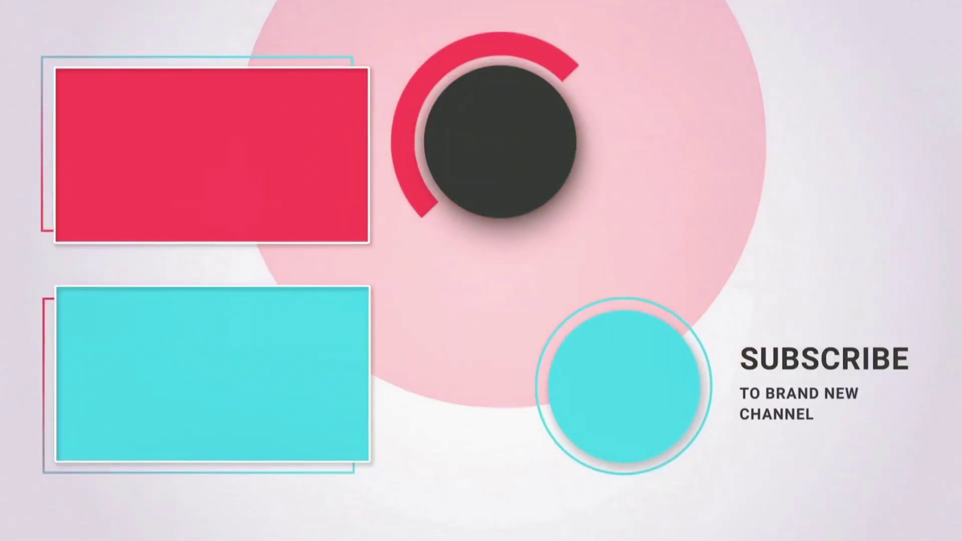